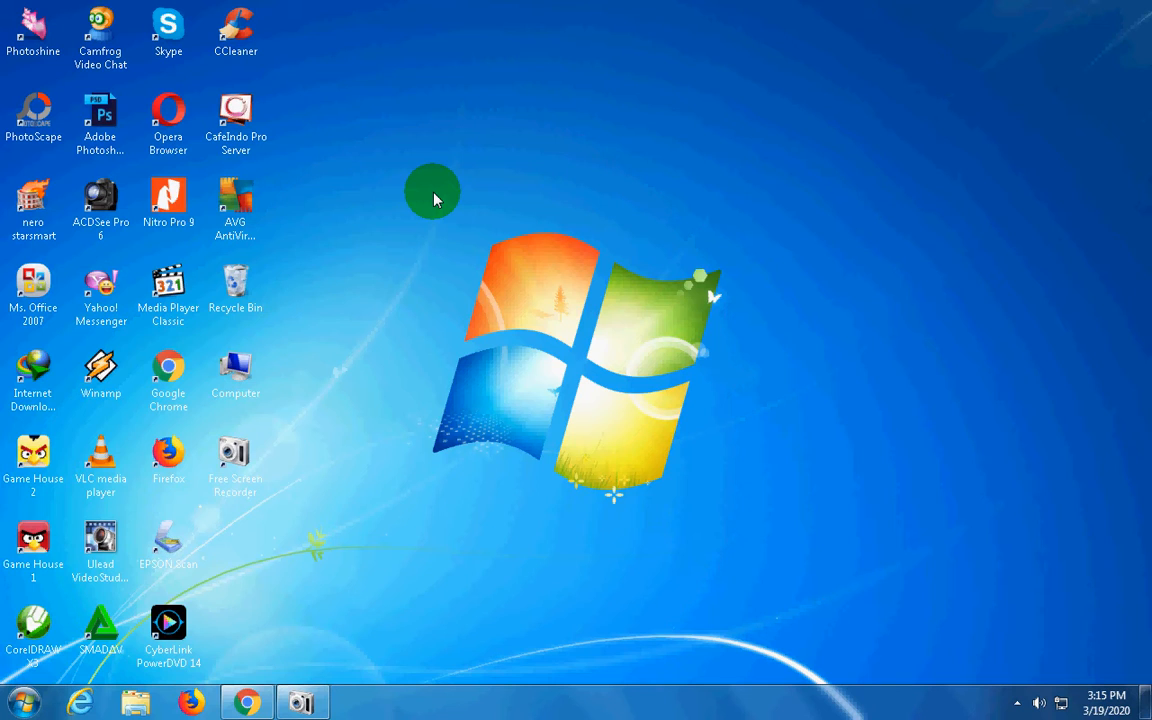
# Launch Adobe Photoshop CC and start a new document
pyautogui.click(116, 110)
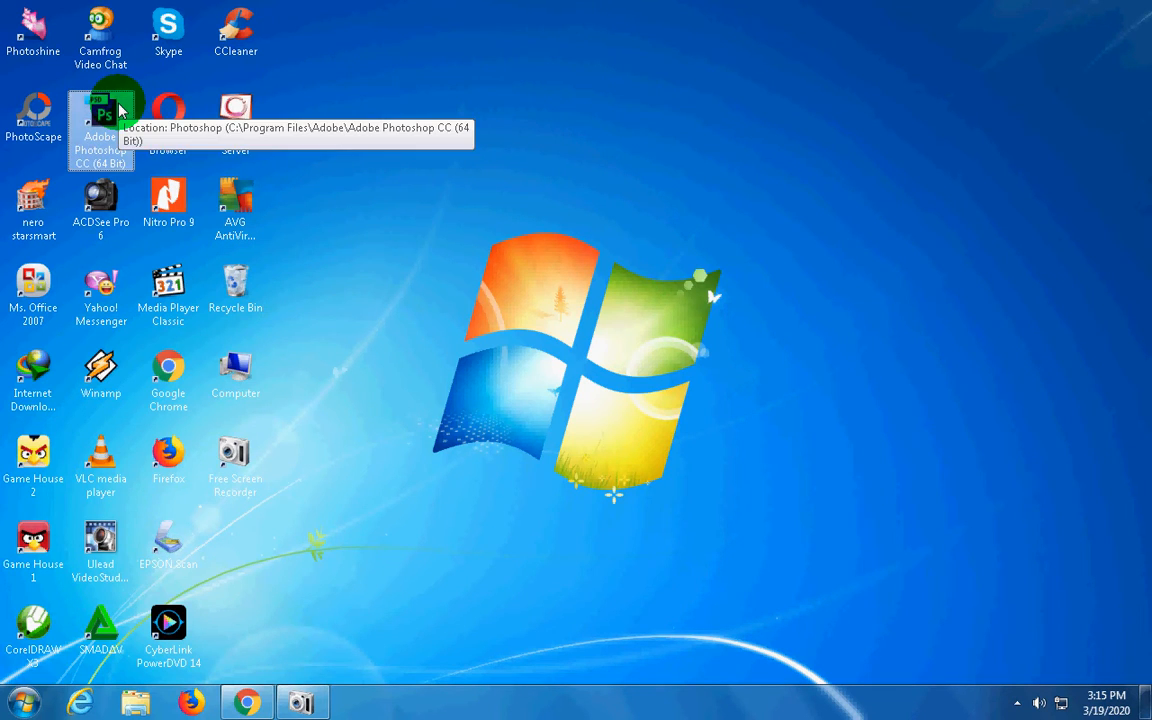
pyautogui.doubleClick(118, 110)
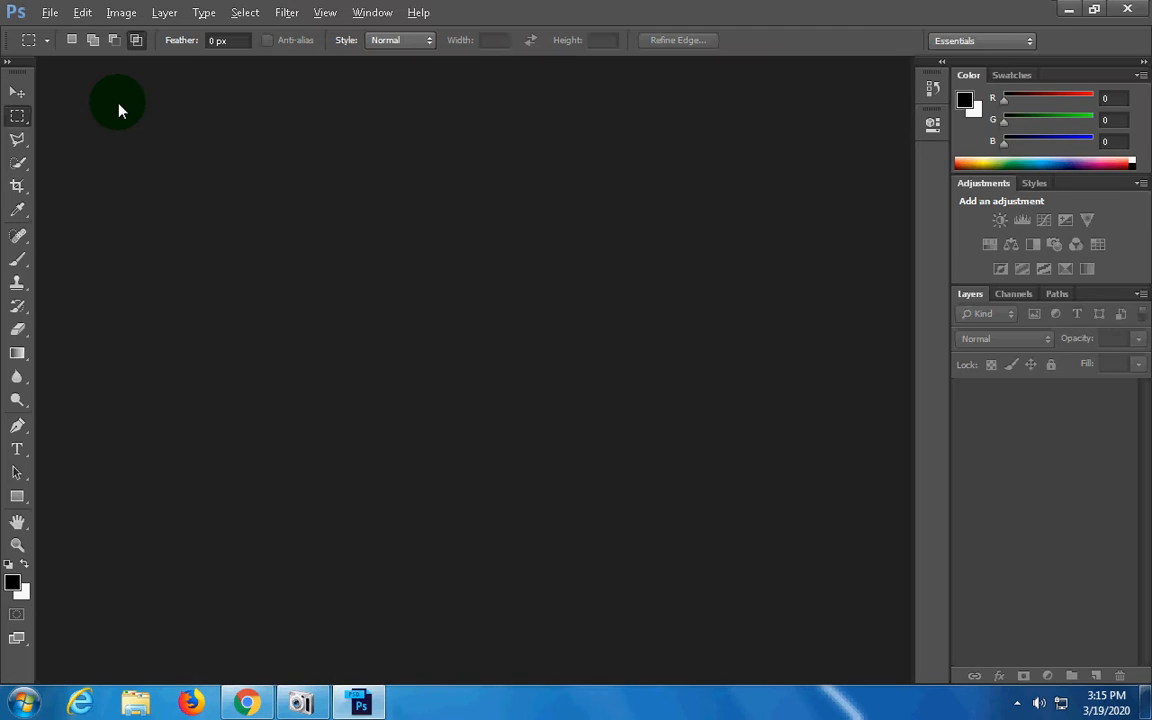
pyautogui.click(49, 13)
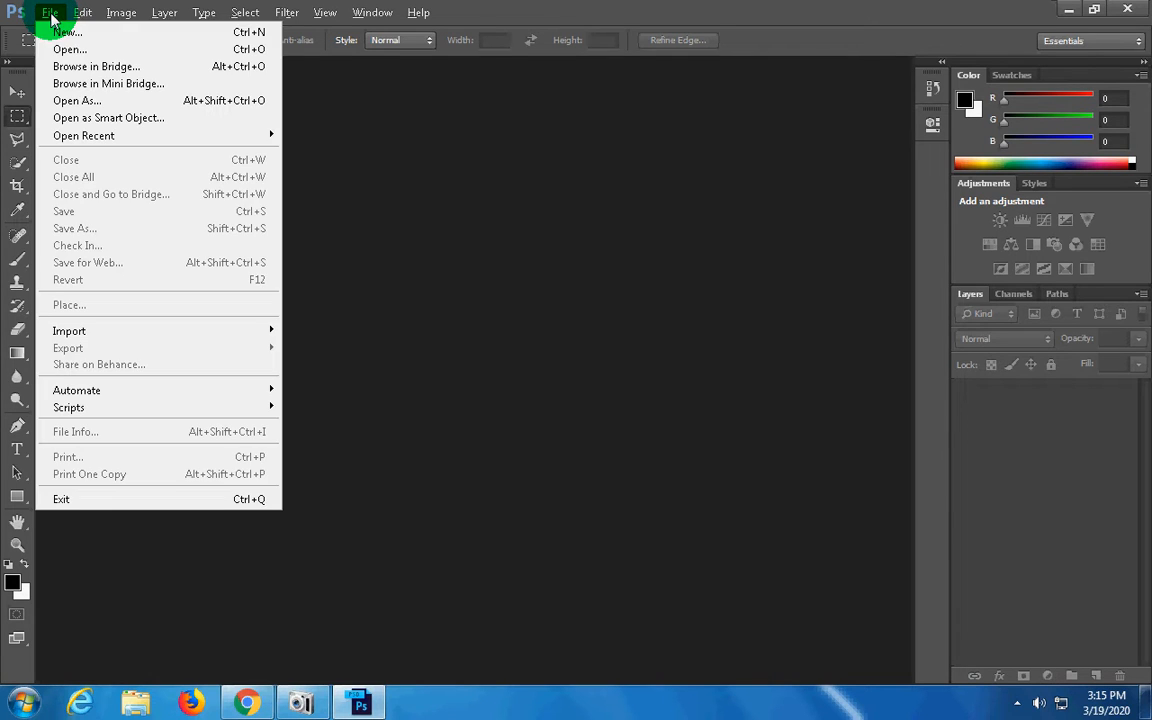
pyautogui.click(79, 34)
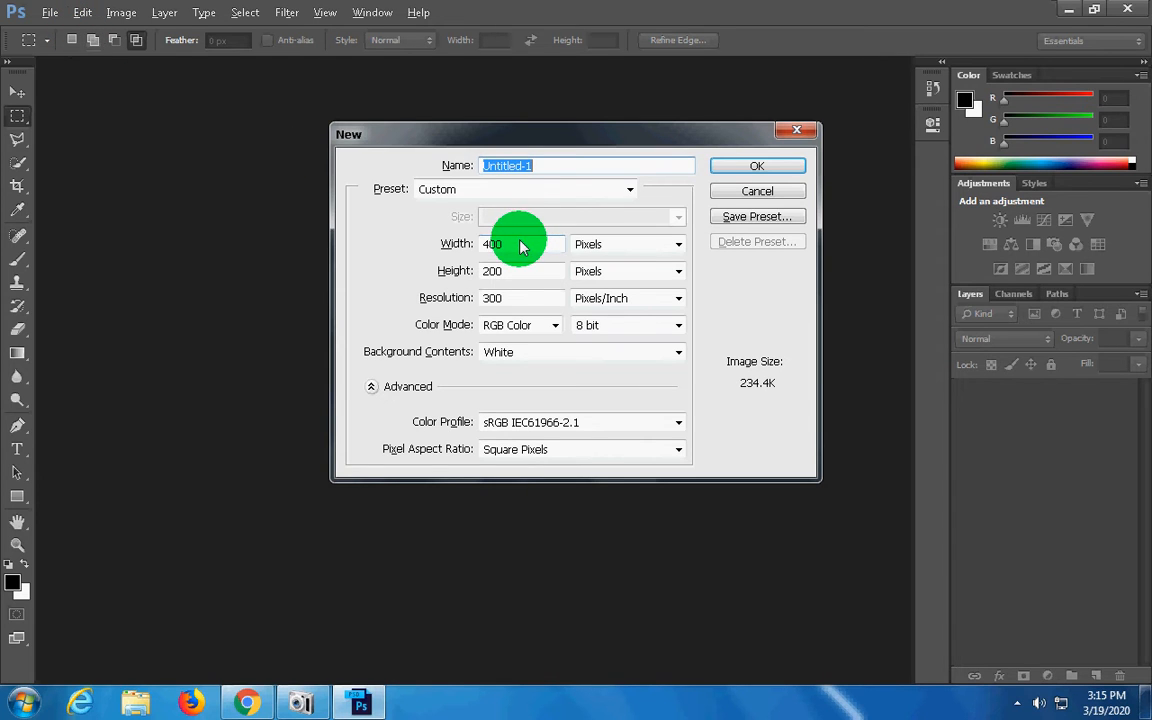
# Create the document with the Custom preset, a width of 400 pixels and a height of 200 pixels
pyautogui.click(514, 189)
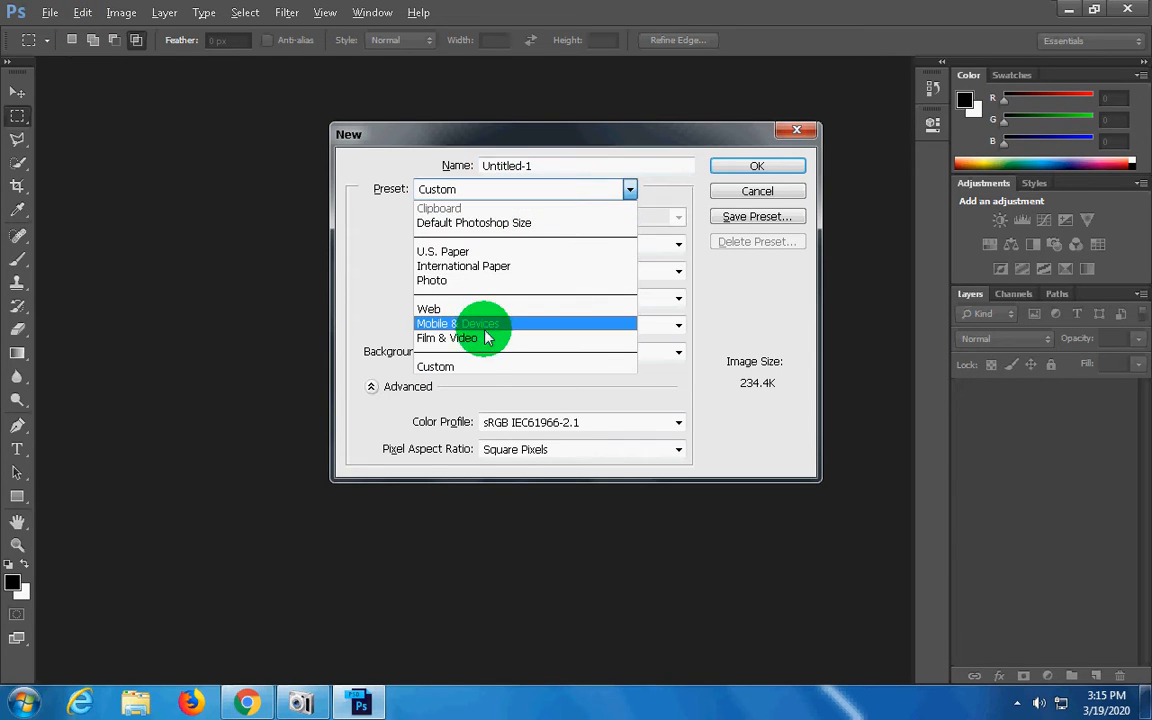
pyautogui.click(476, 366)
pyautogui.click(521, 248)
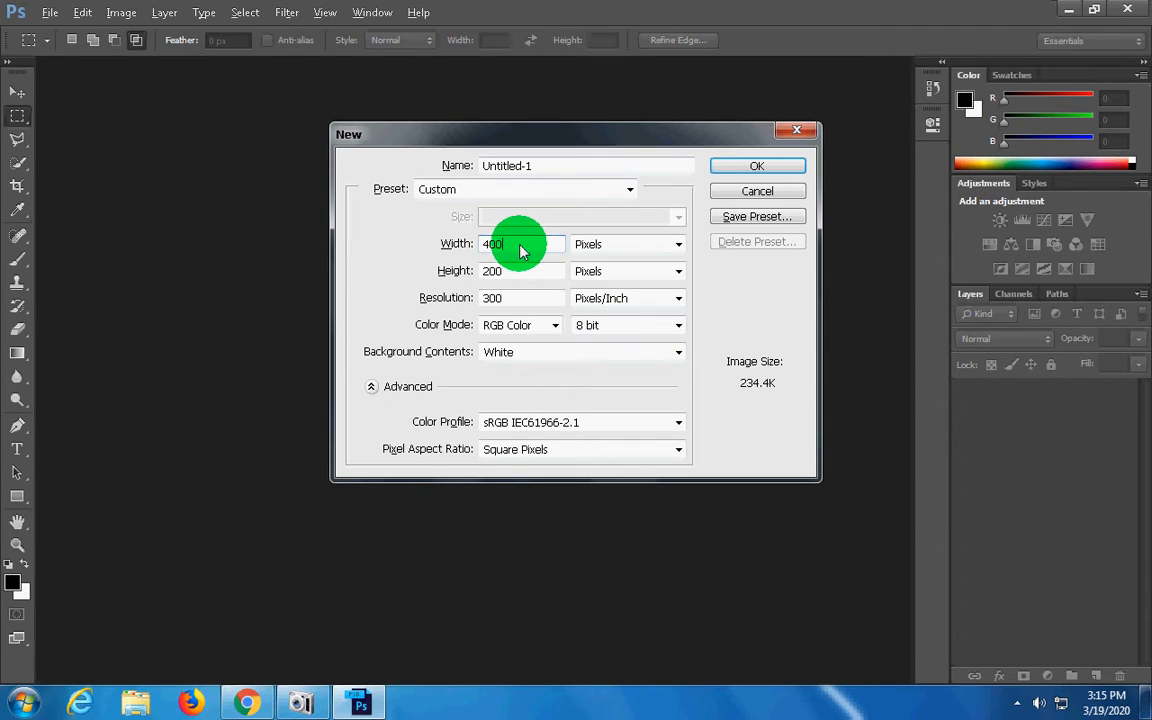
pyautogui.click(432, 250)
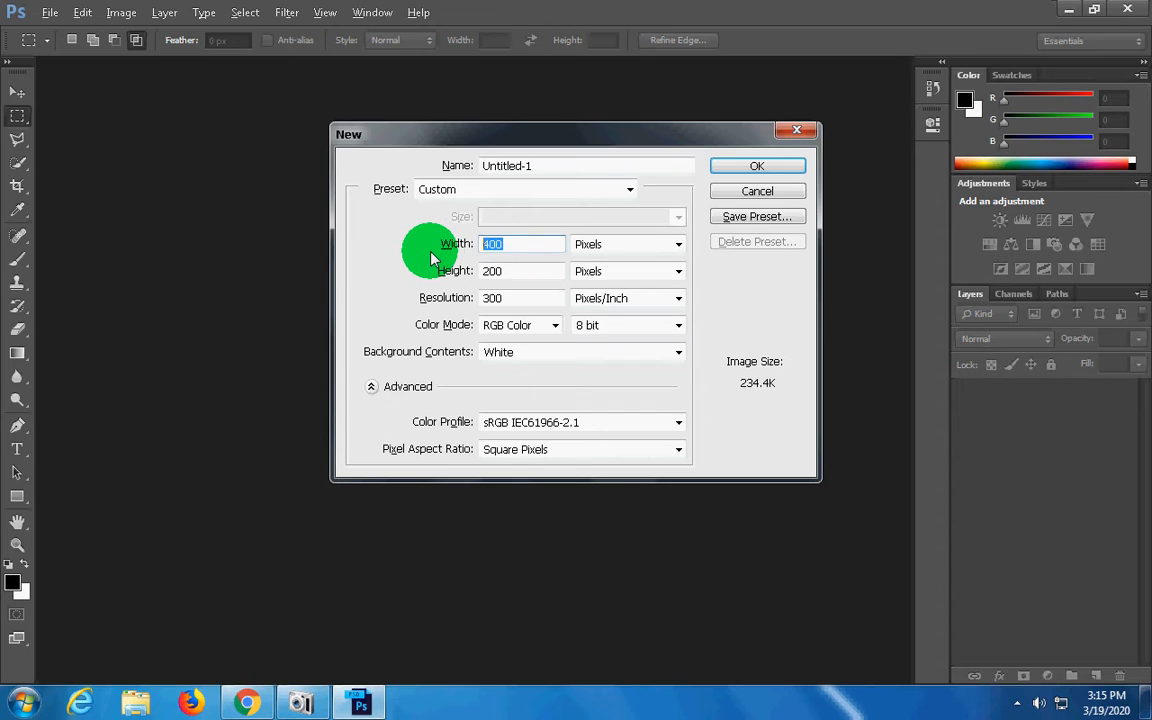
pyautogui.write('400')
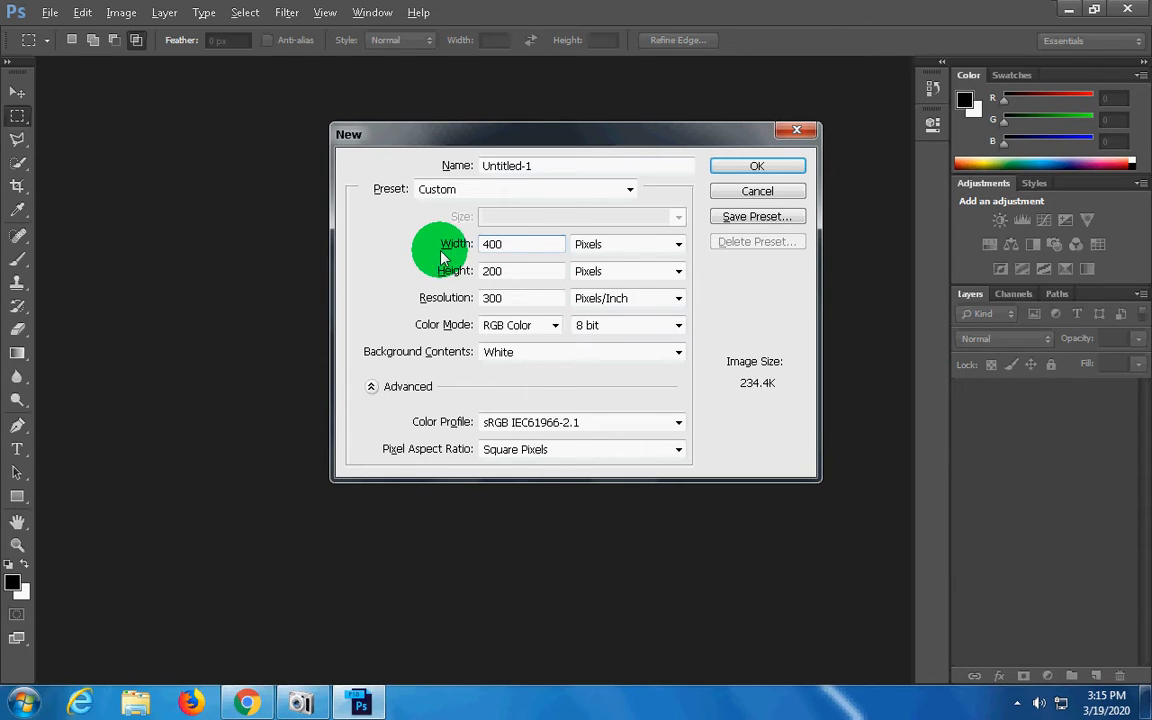
pyautogui.click(448, 272)
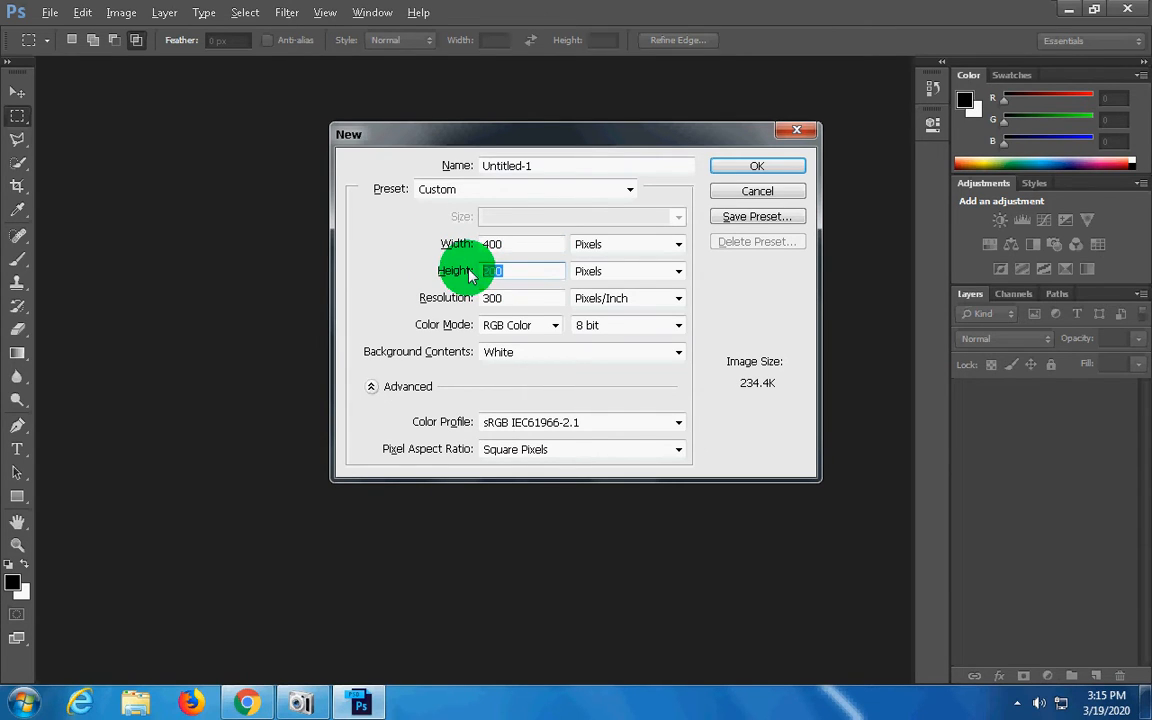
pyautogui.write('200')
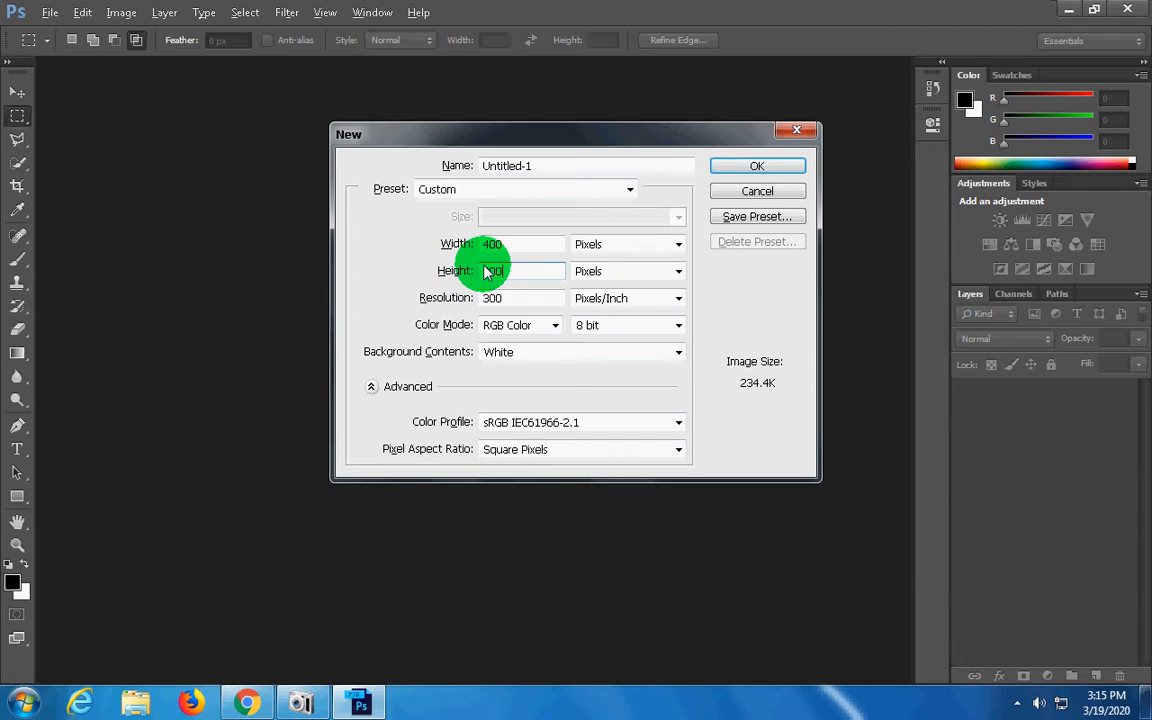
pyautogui.click(755, 168)
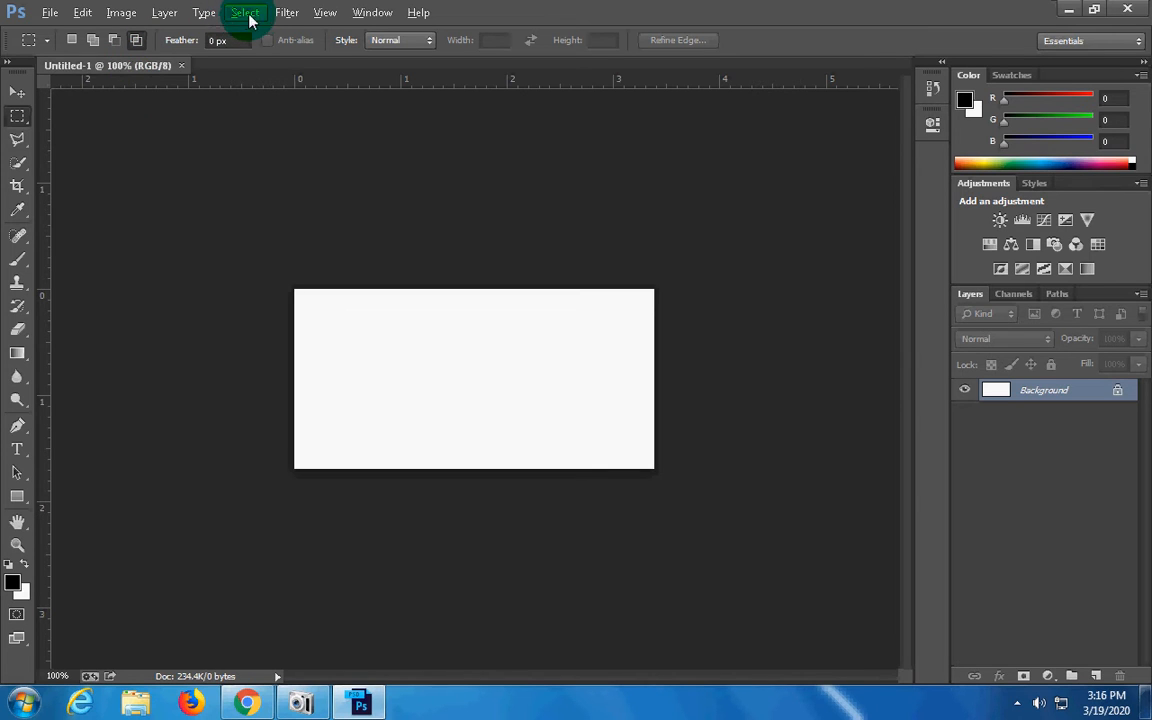
# Render the Clouds filter onto the white Background layer
pyautogui.click(285, 13)
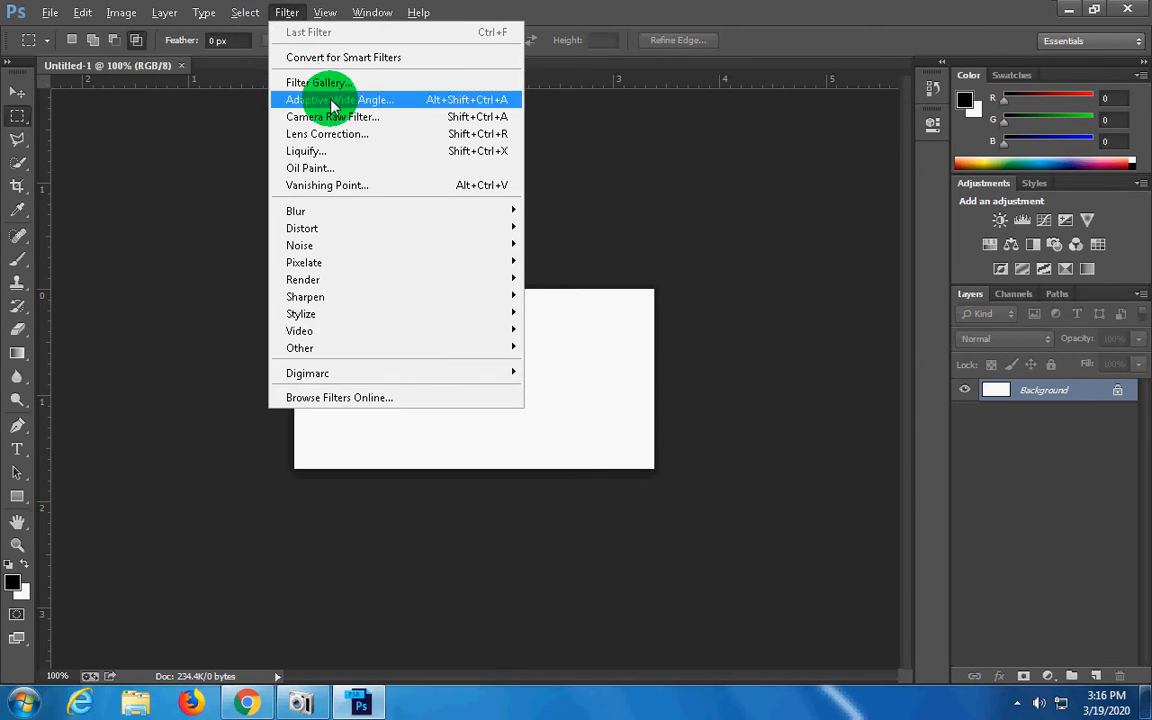
pyautogui.moveTo(489, 282)
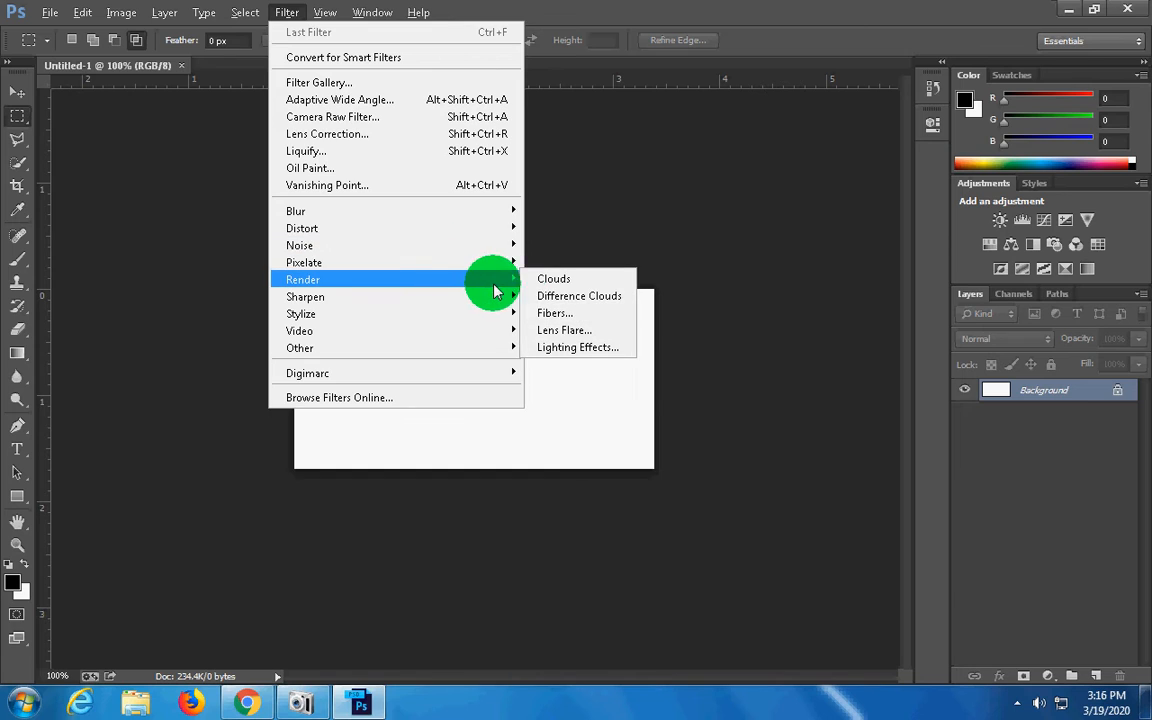
pyautogui.click(559, 288)
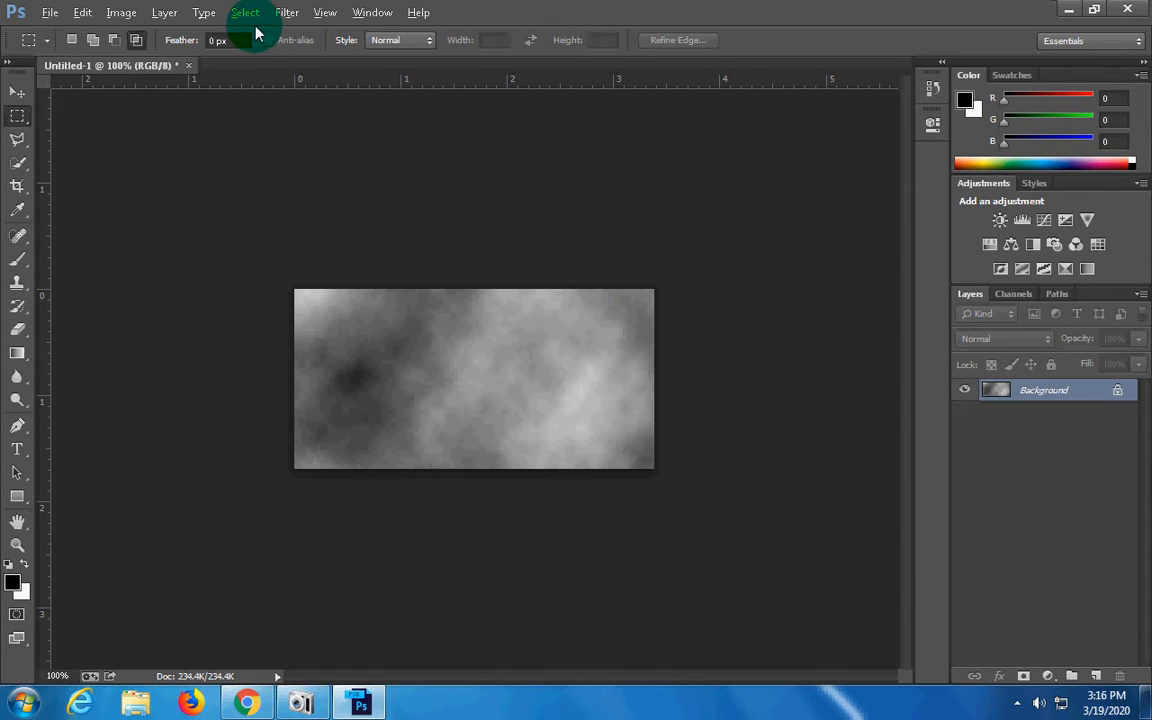
# Apply the Twirl distortion to the clouds with an angle of 237°
pyautogui.click(284, 14)
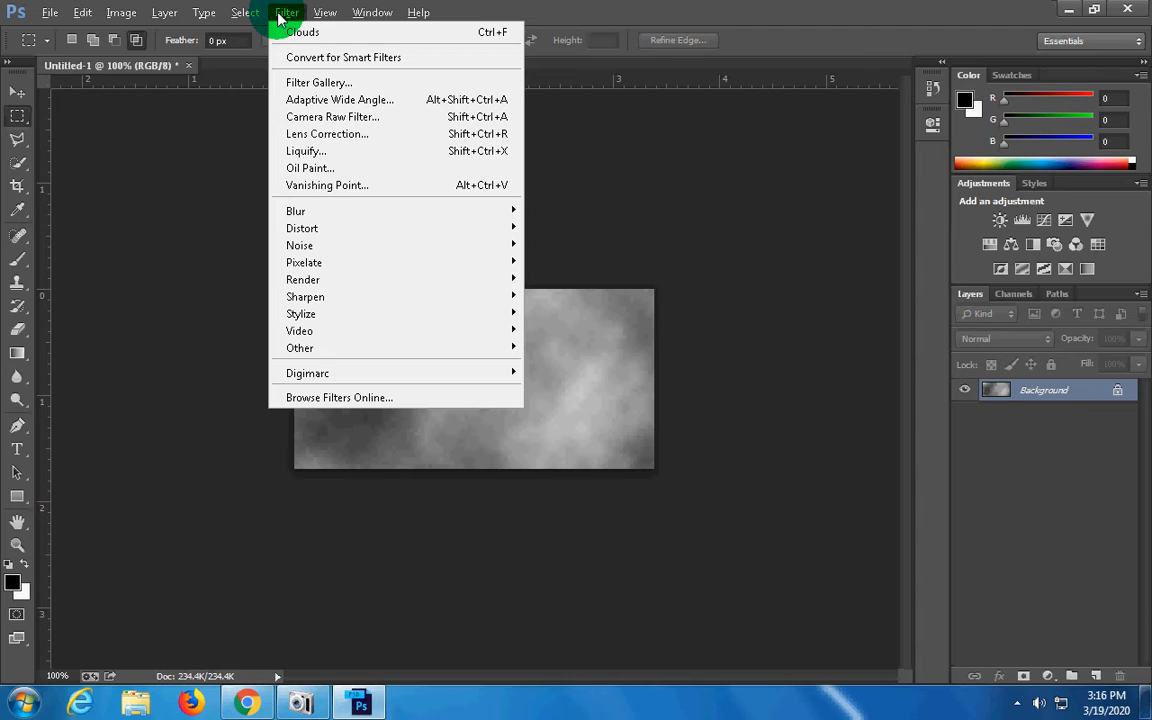
pyautogui.moveTo(438, 287)
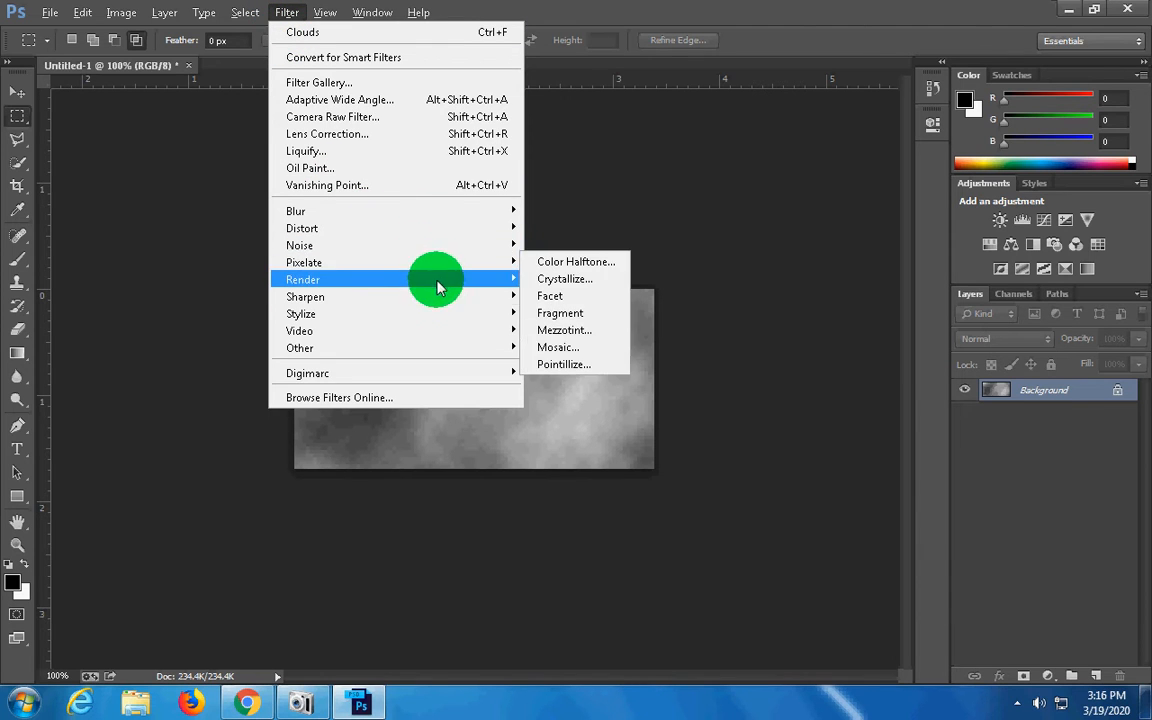
pyautogui.moveTo(483, 228)
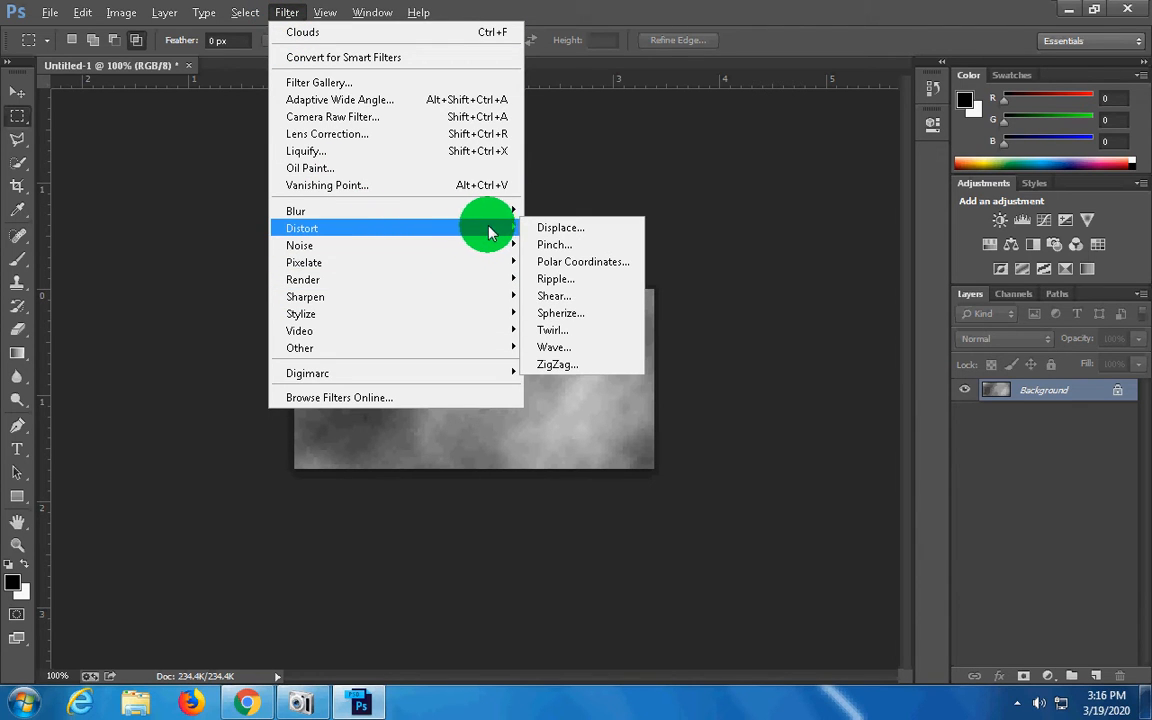
pyautogui.click(556, 338)
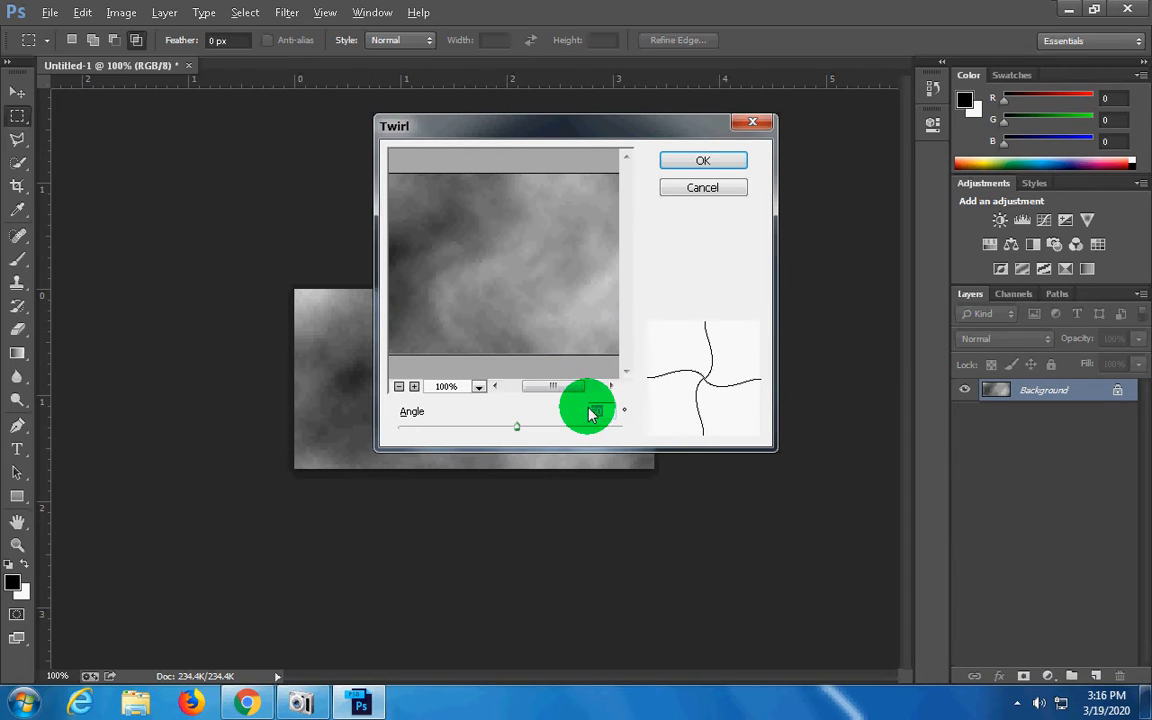
pyautogui.write('237')
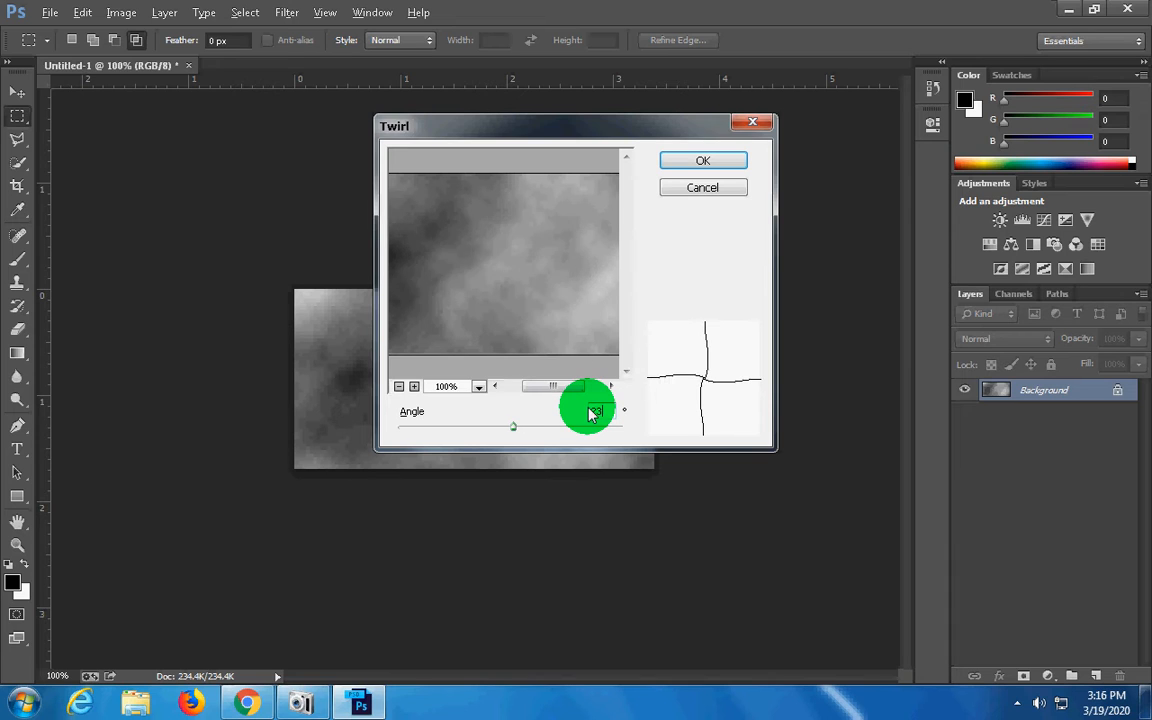
pyautogui.click(696, 164)
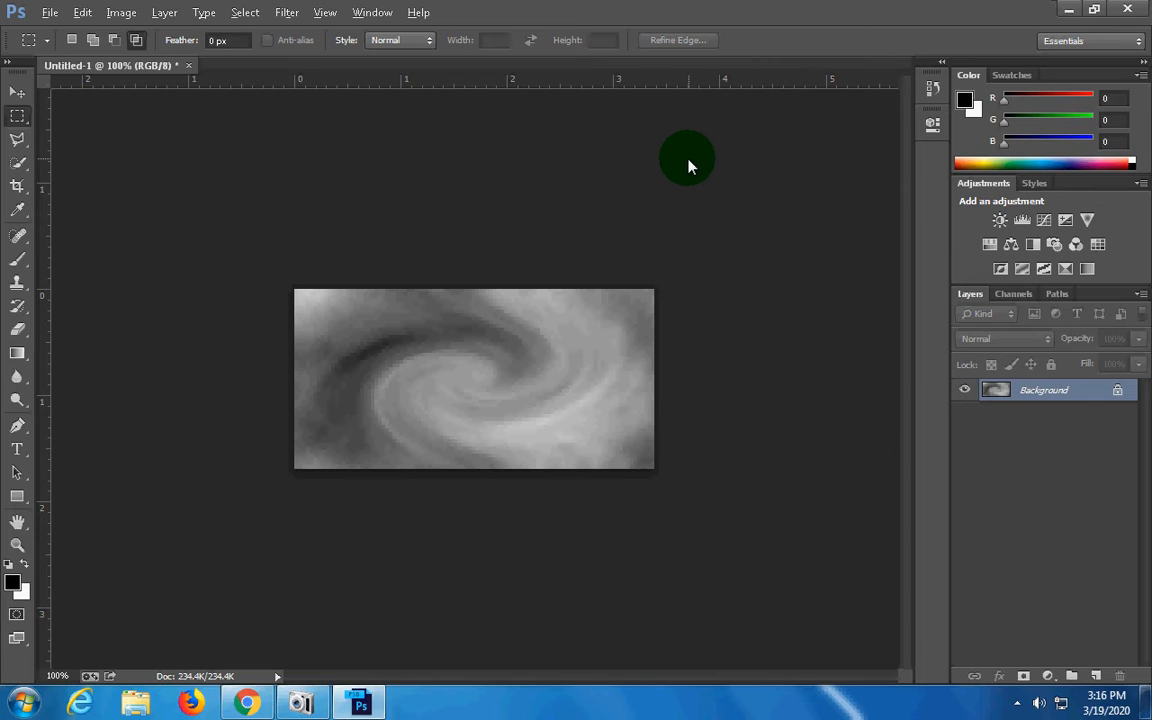
# Apply the Ripple distortion to the twirled clouds with an amount of 214% and Medium size
pyautogui.click(287, 13)
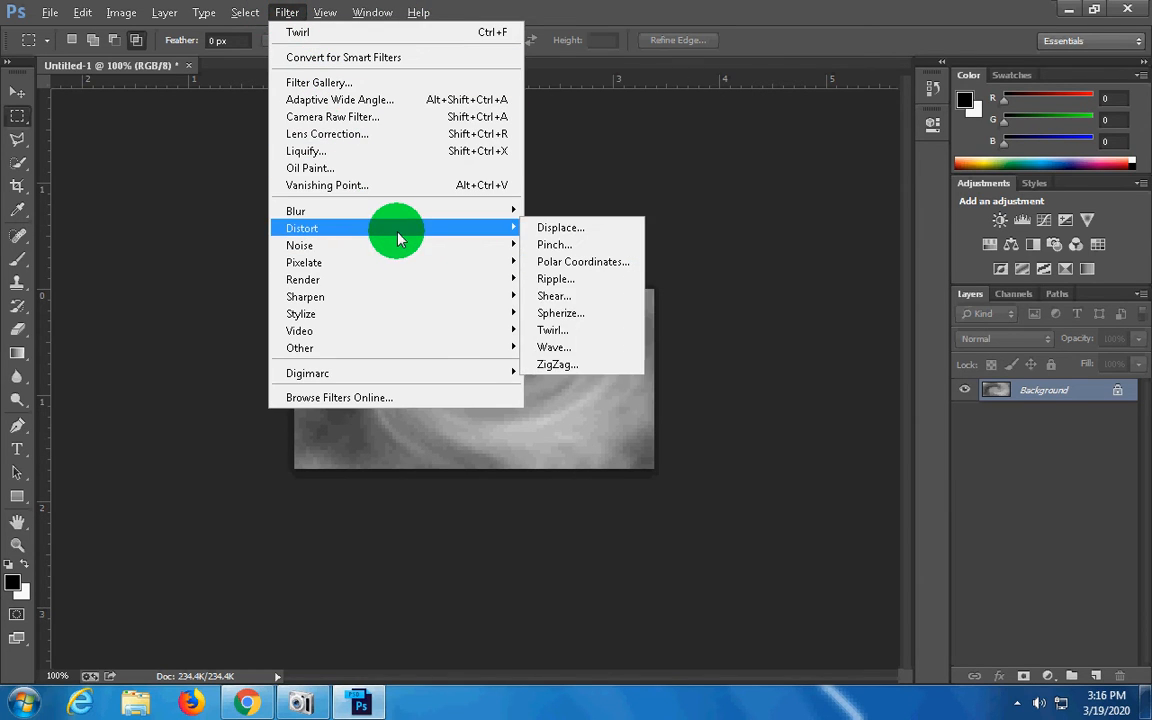
pyautogui.moveTo(490, 244)
pyautogui.moveTo(514, 227)
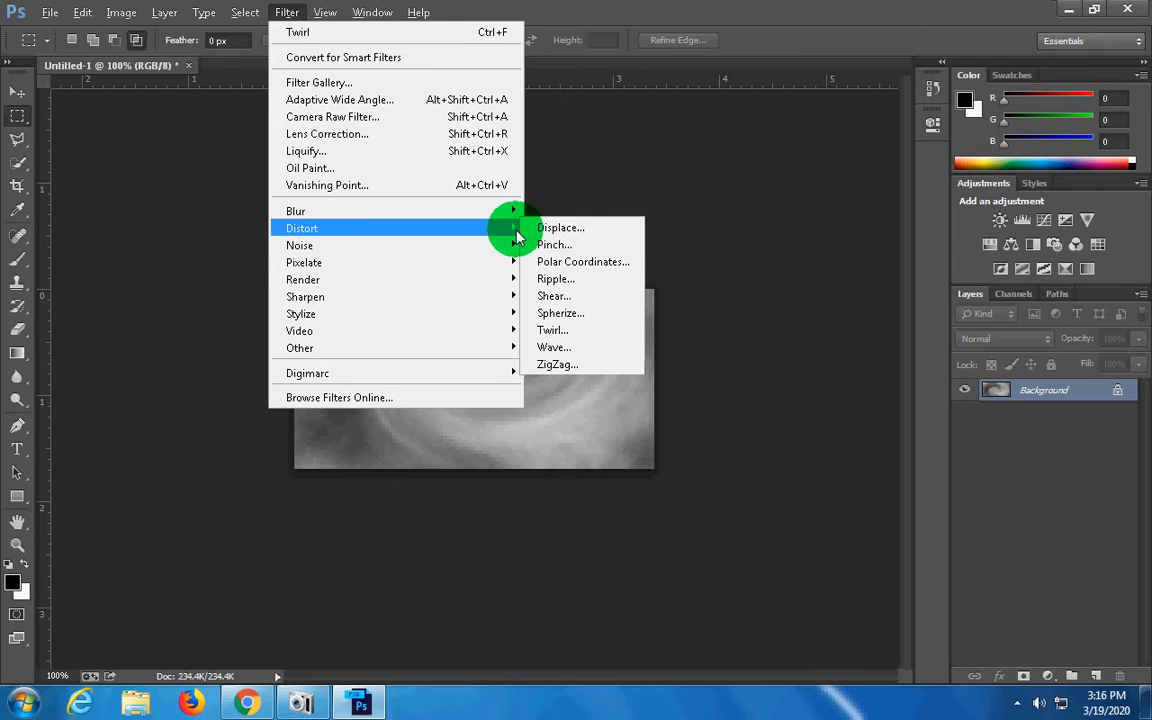
pyautogui.click(558, 285)
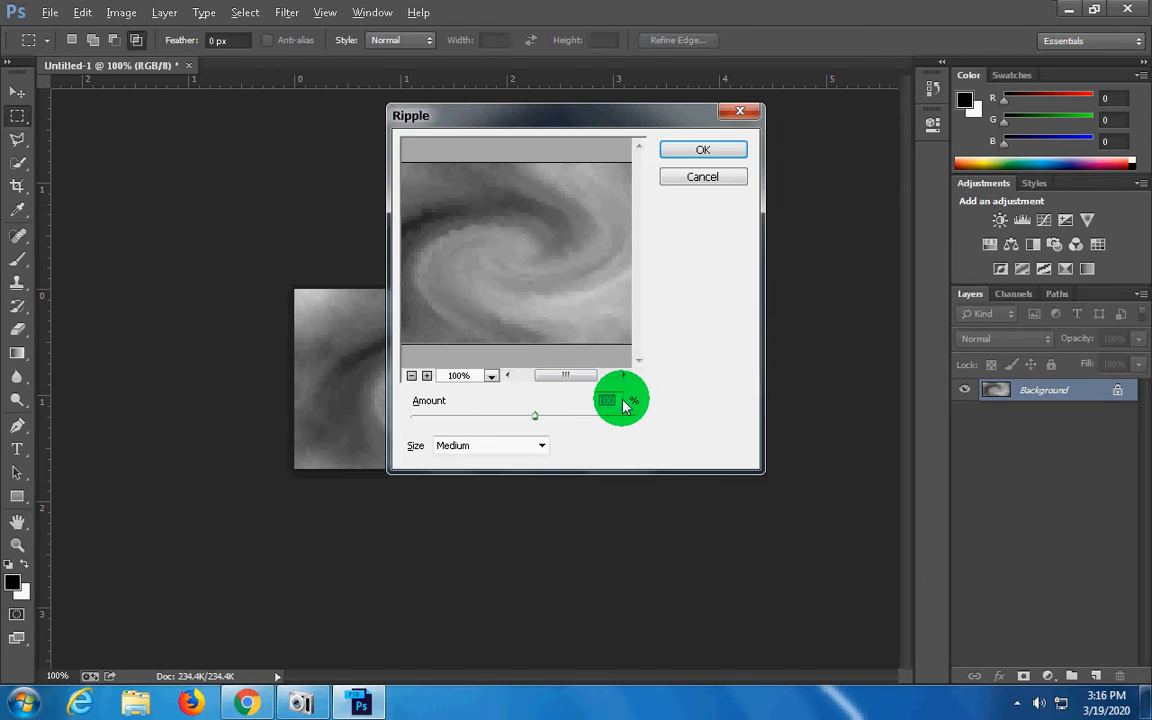
pyautogui.moveTo(535, 416); pyautogui.dragTo(550, 425)
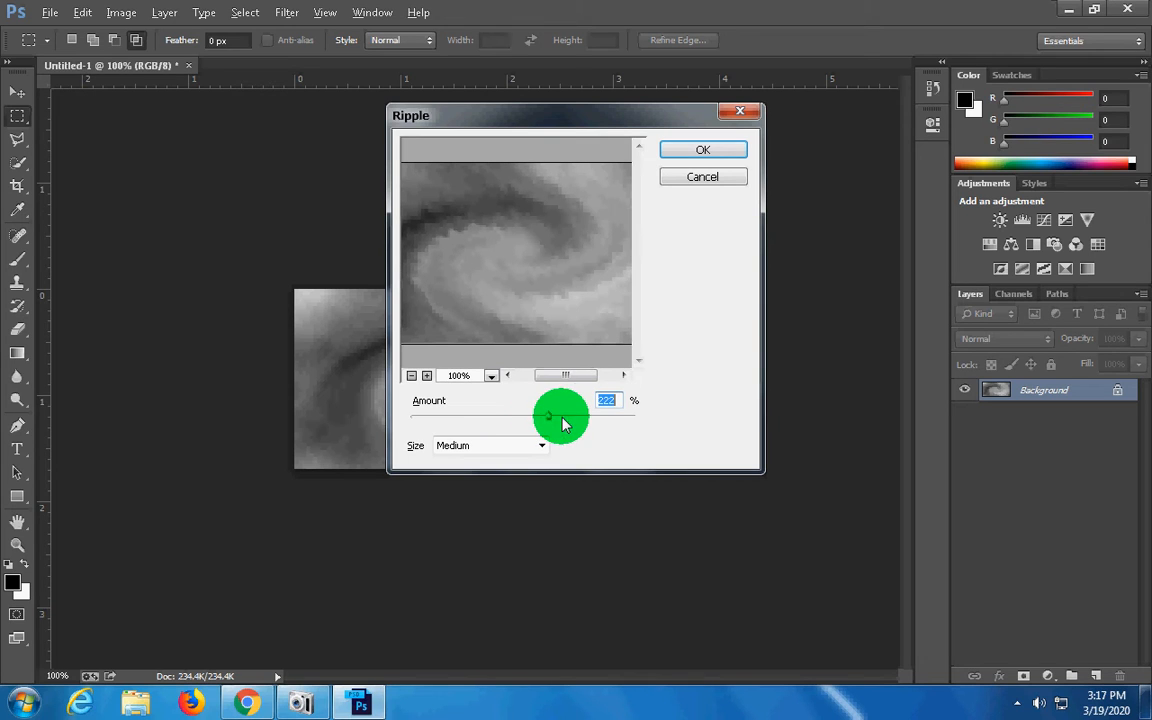
pyautogui.write('214')
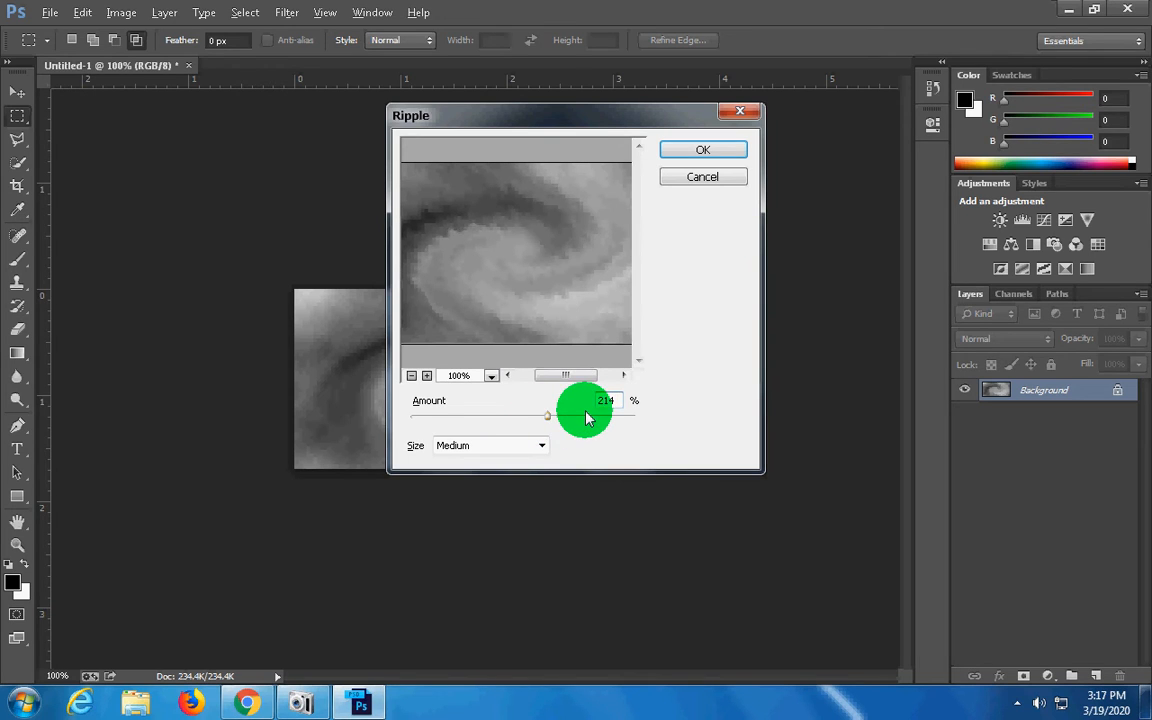
pyautogui.click(540, 446)
pyautogui.click(540, 450)
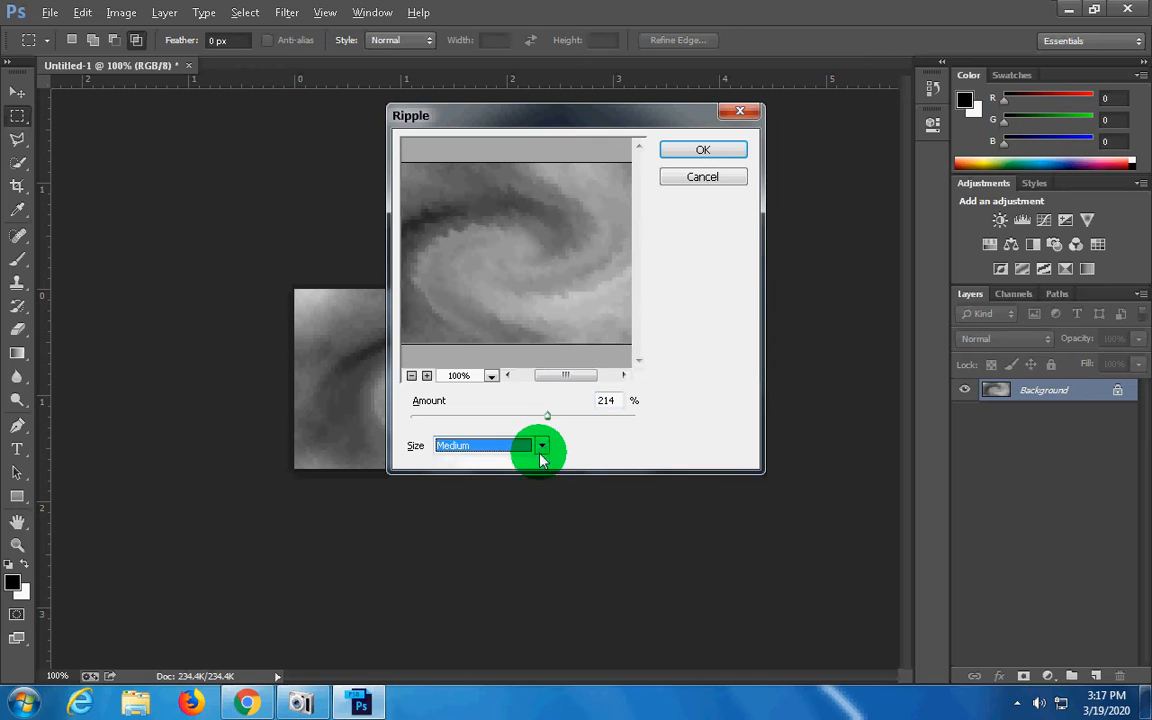
pyautogui.click(722, 152)
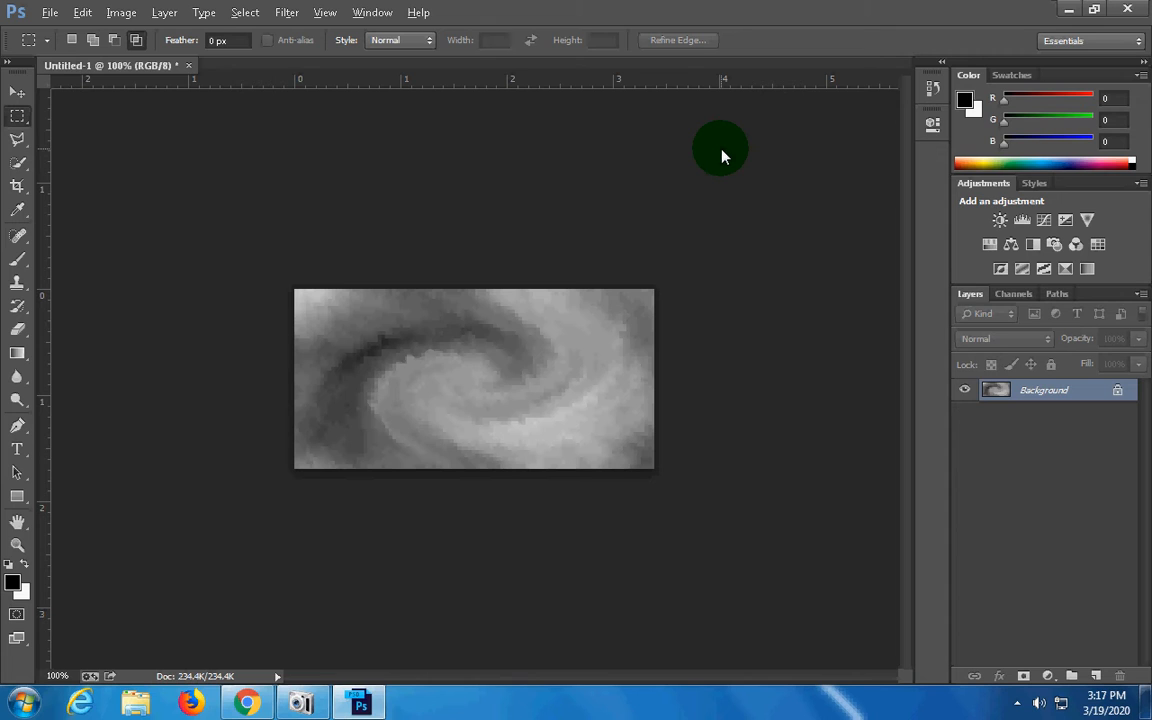
# Apply the ZigZag distortion with amount 80, 8 ridges and the Pond Ripples style
pyautogui.click(288, 16)
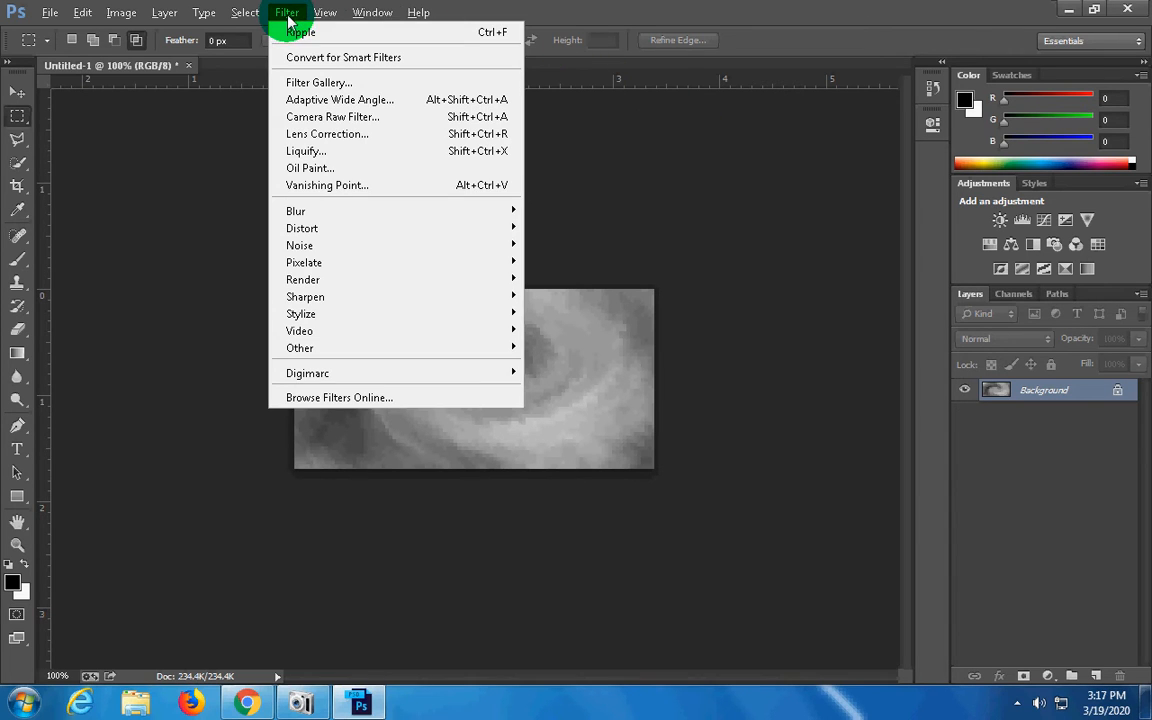
pyautogui.moveTo(440, 252)
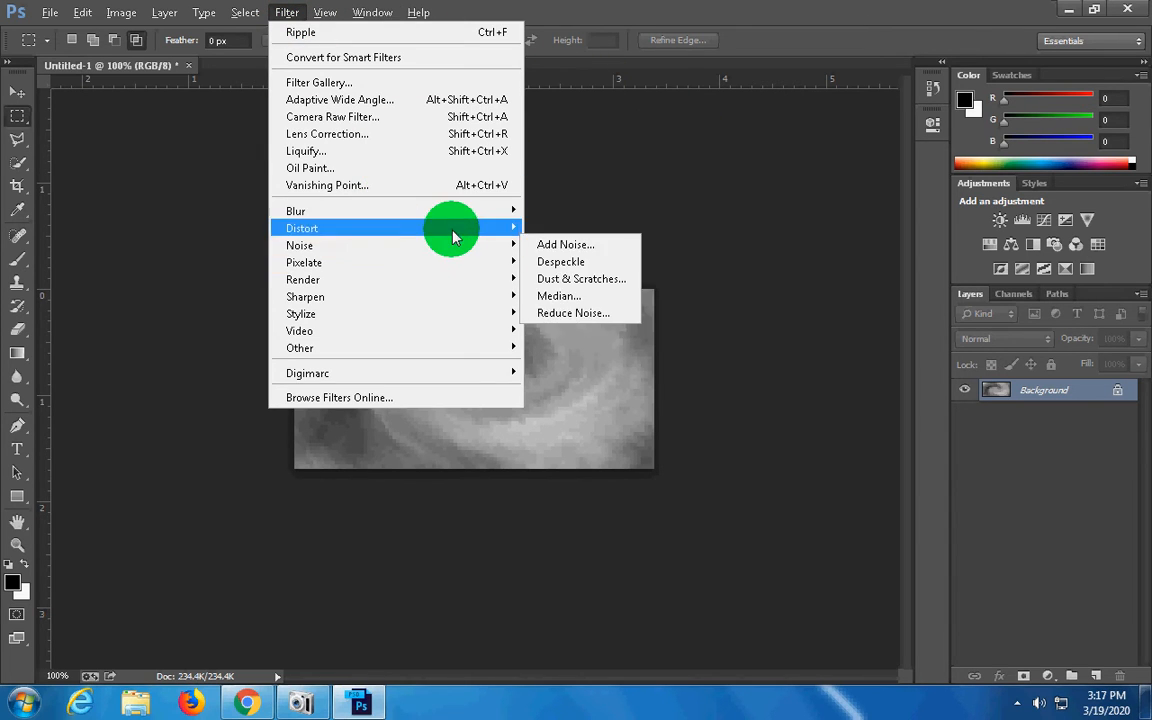
pyautogui.moveTo(476, 227)
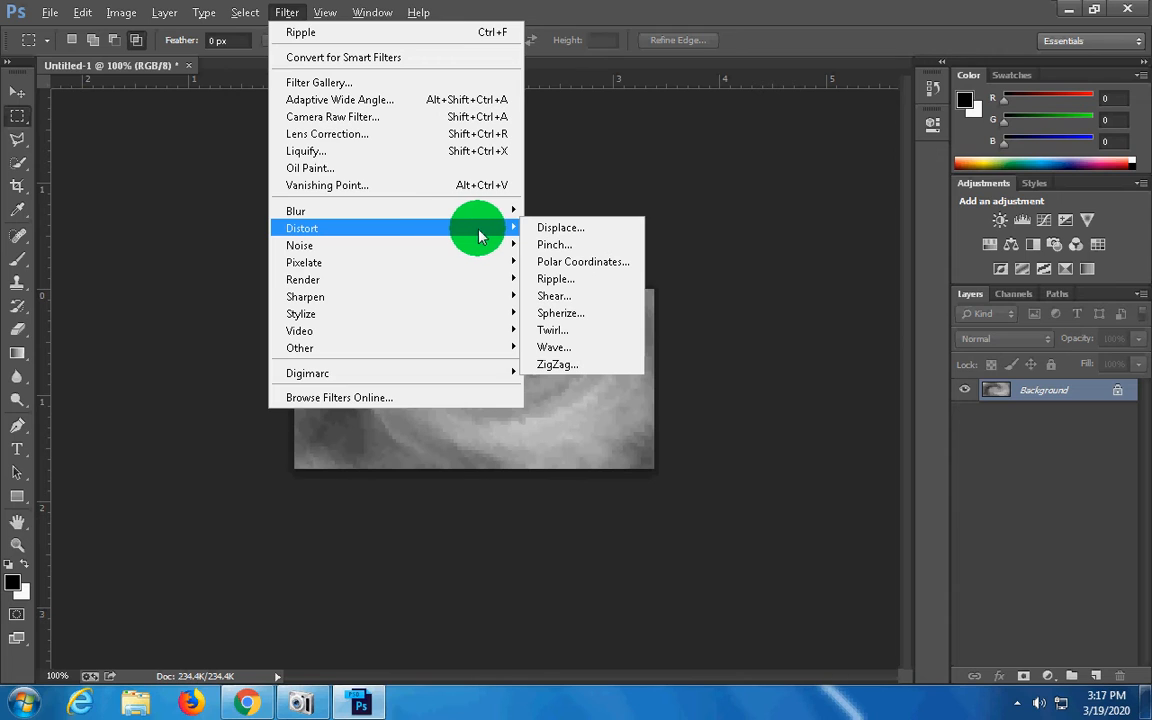
pyautogui.click(555, 364)
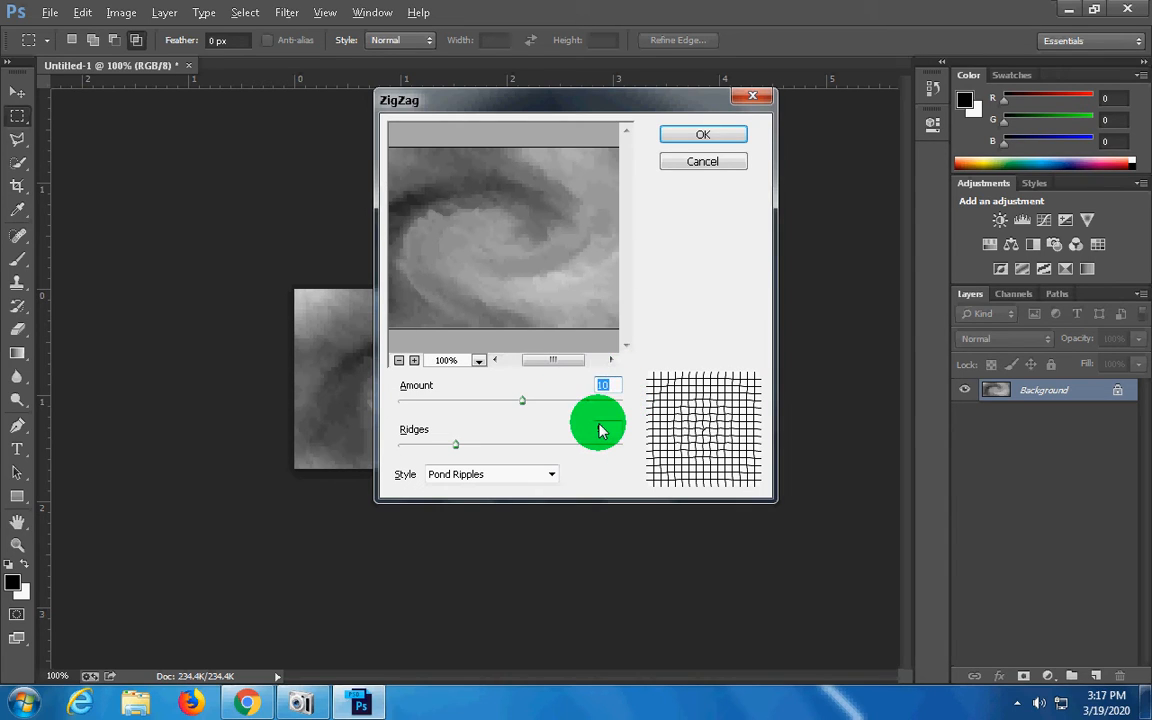
pyautogui.write('80')
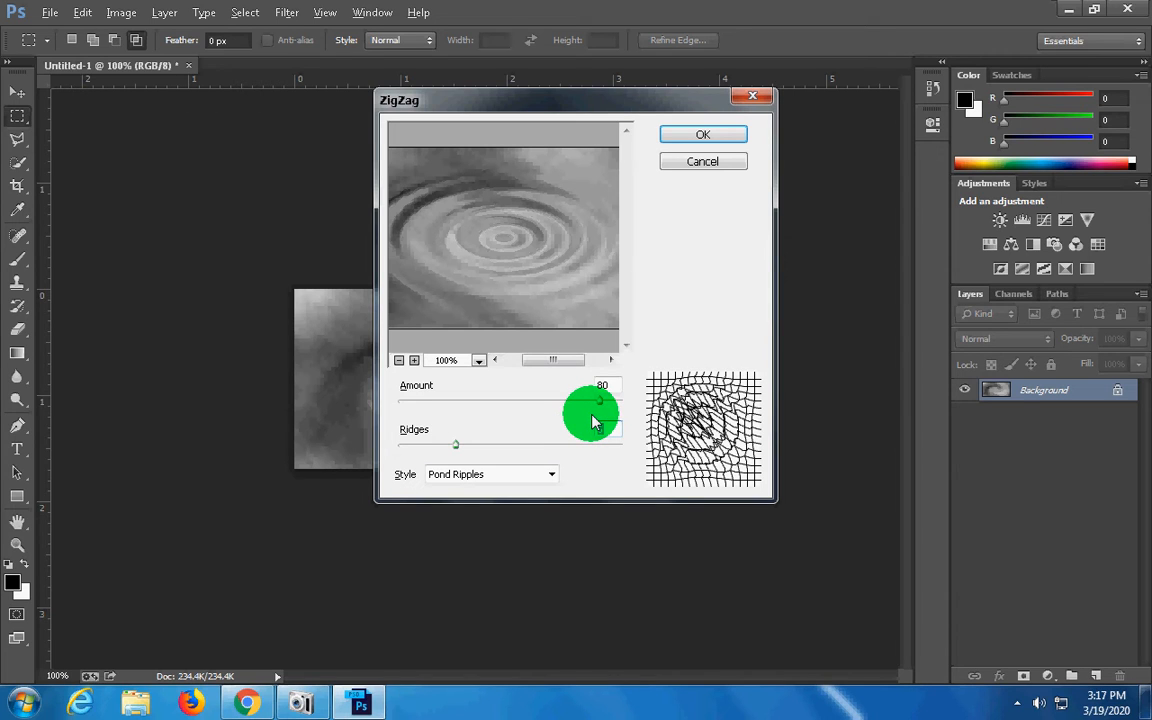
pyautogui.write('8')
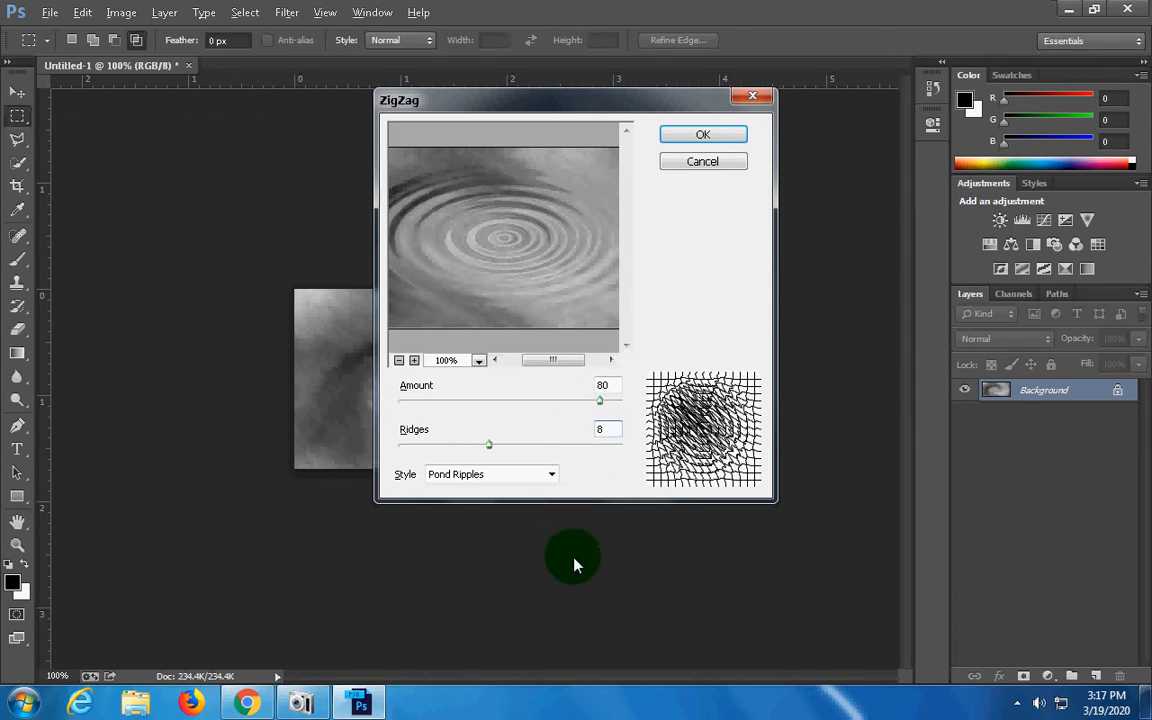
pyautogui.click(551, 475)
pyautogui.click(552, 478)
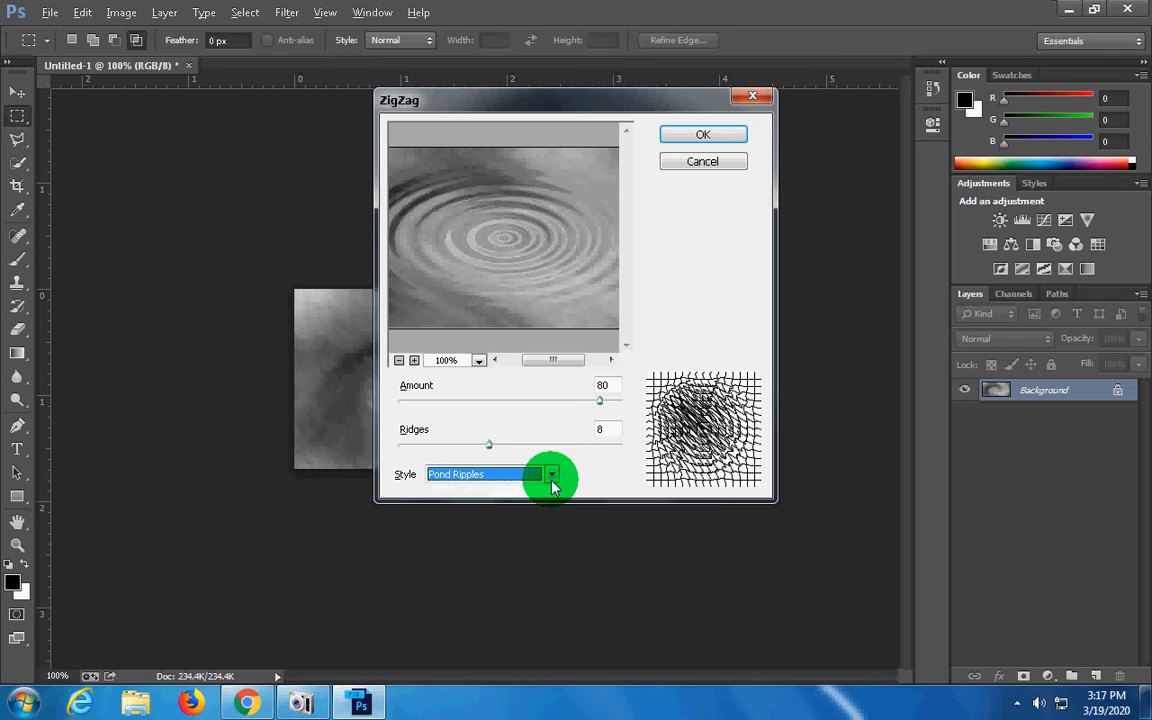
pyautogui.click(704, 138)
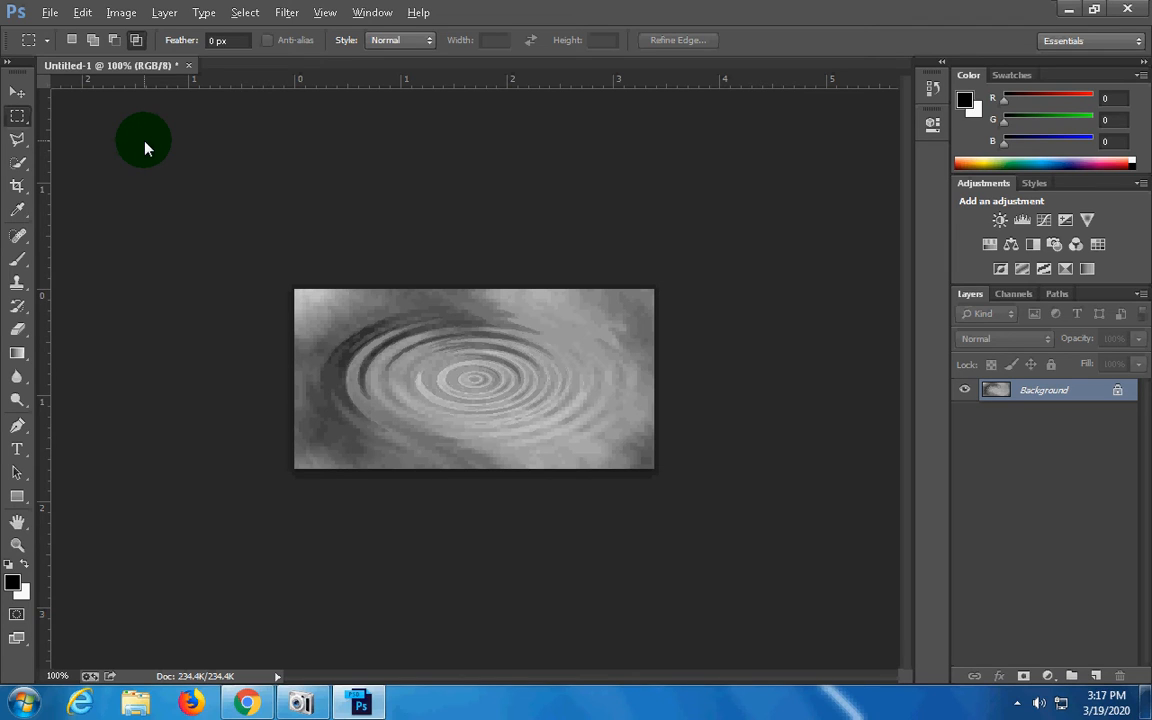
# Select a small, roughly square area with the Rectangular Marquee tool just below the ripple centre, near the image's lower edge
pyautogui.click(28, 121)
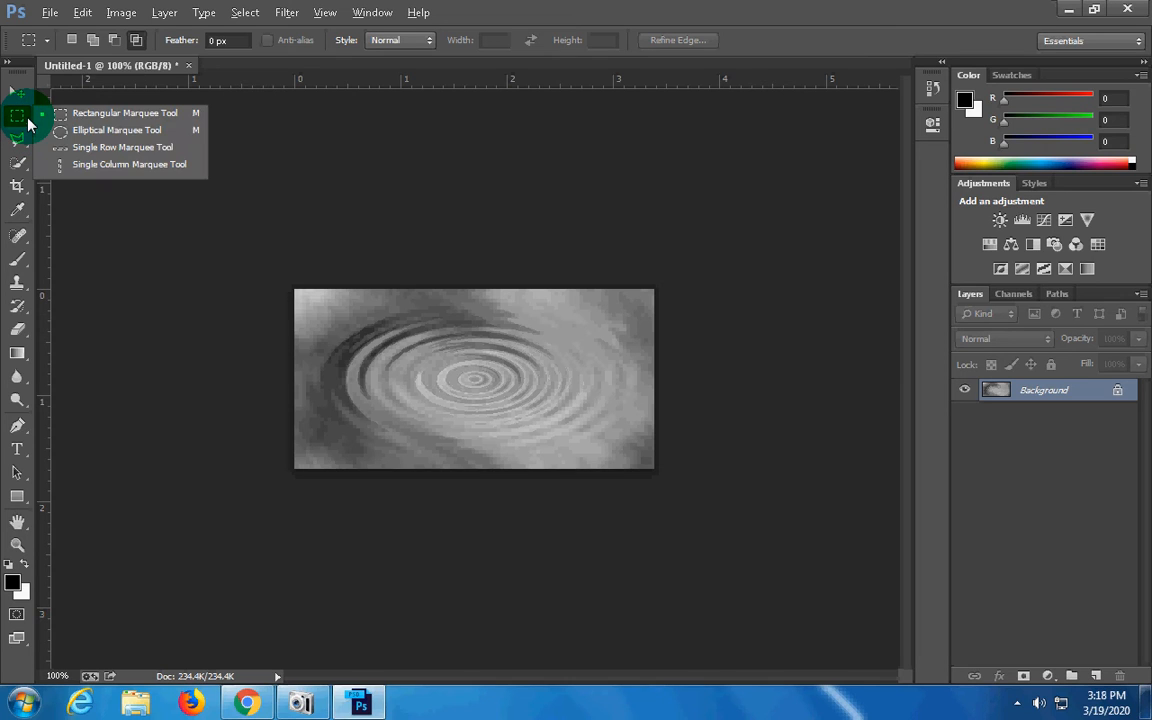
pyautogui.click(91, 115)
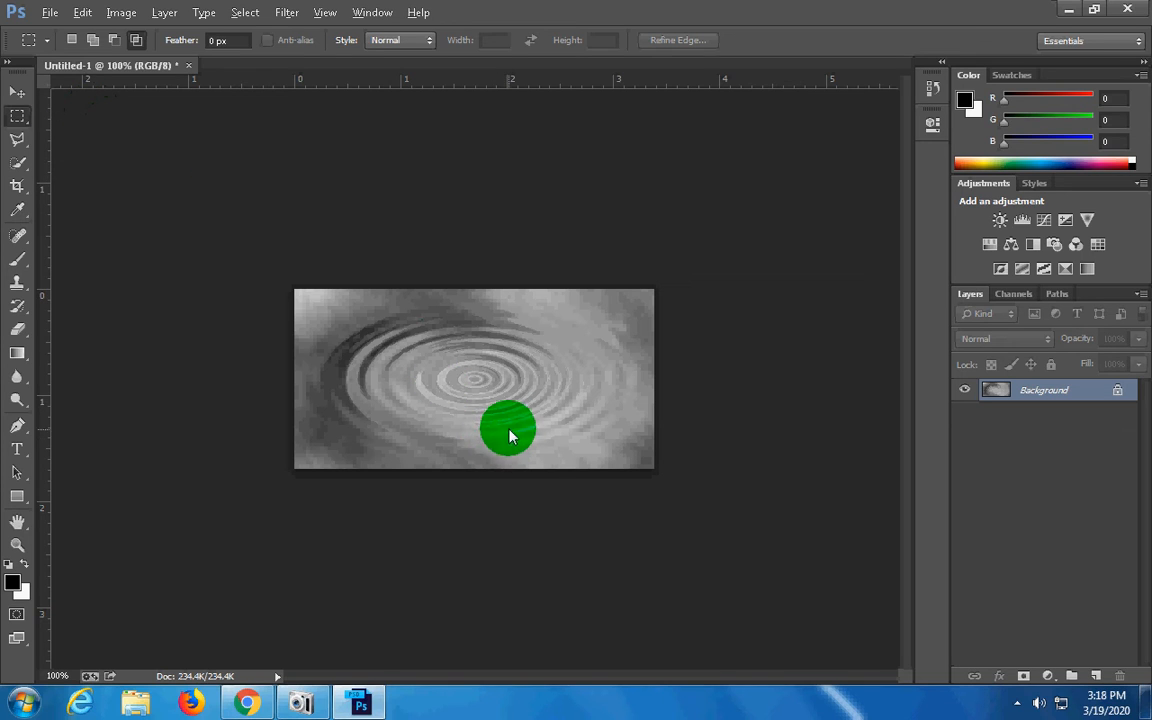
pyautogui.moveTo(490, 424); pyautogui.dragTo(521, 458)
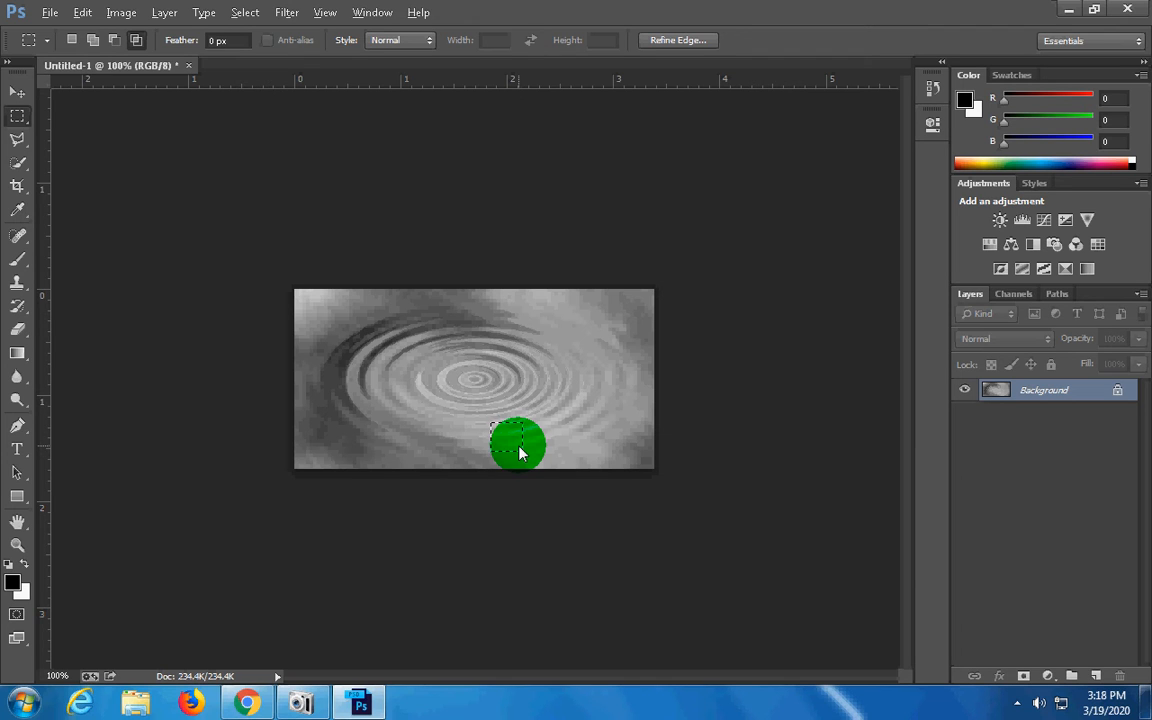
# Apply the ZigZag distortion to the selected area with amount 21, 8 ridges and the Pond Ripples style, and deselect
pyautogui.click(287, 14)
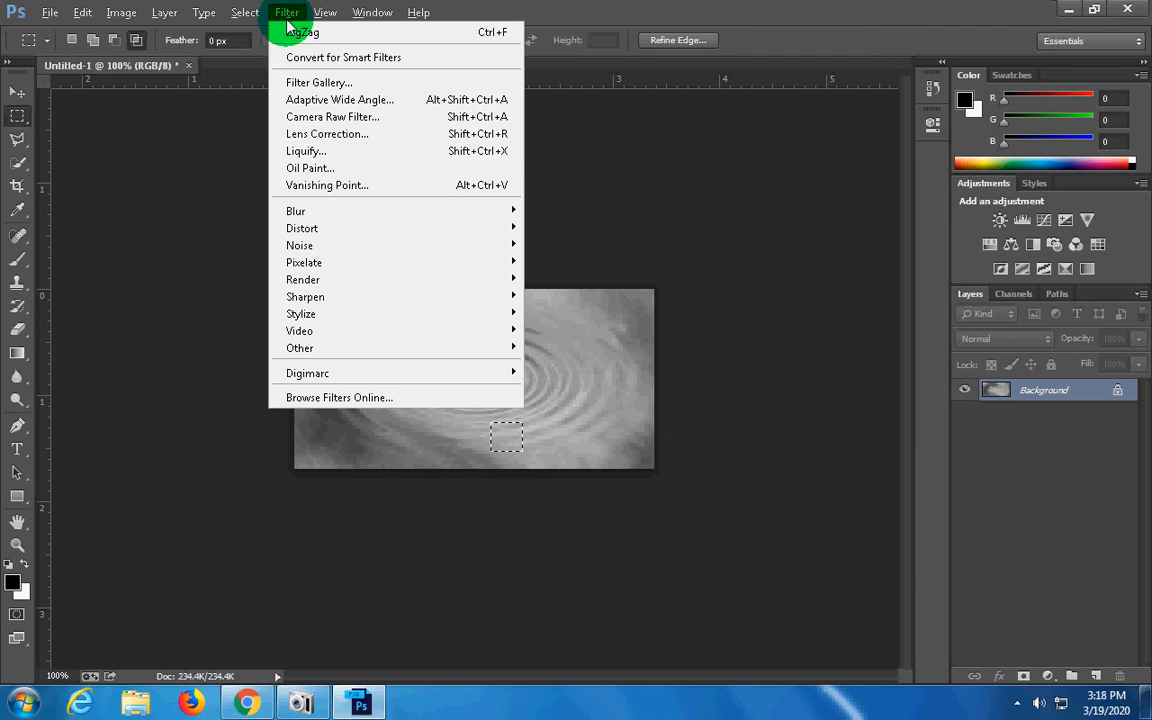
pyautogui.moveTo(490, 232)
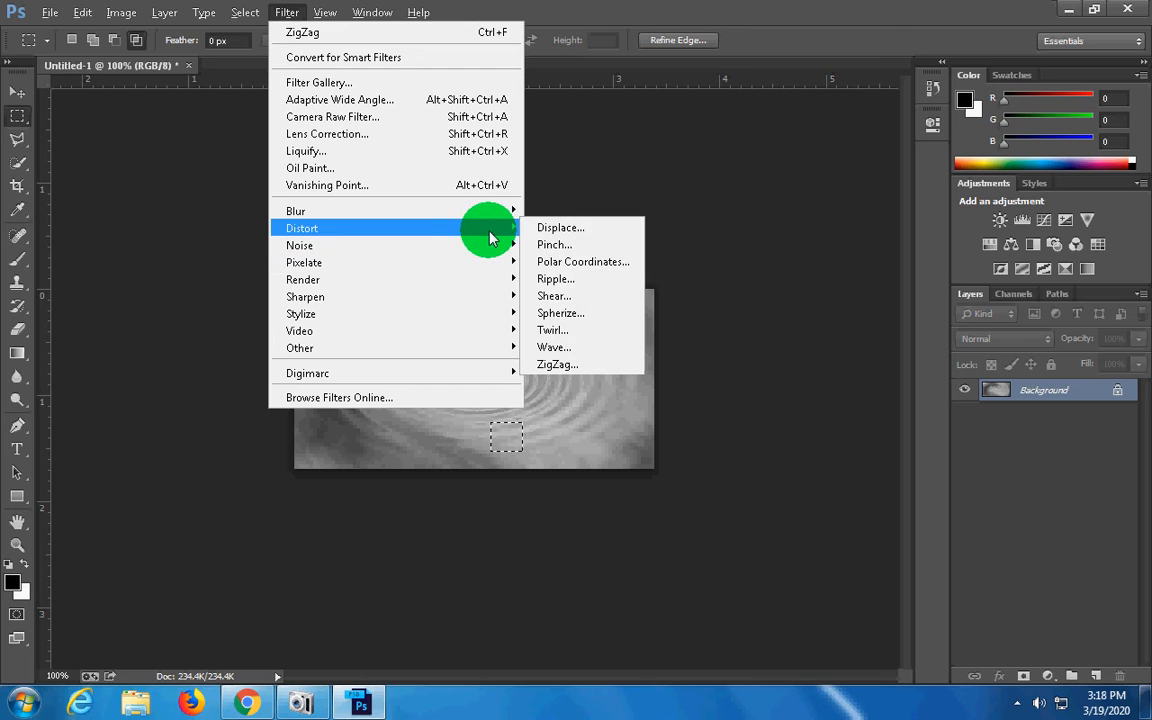
pyautogui.click(566, 365)
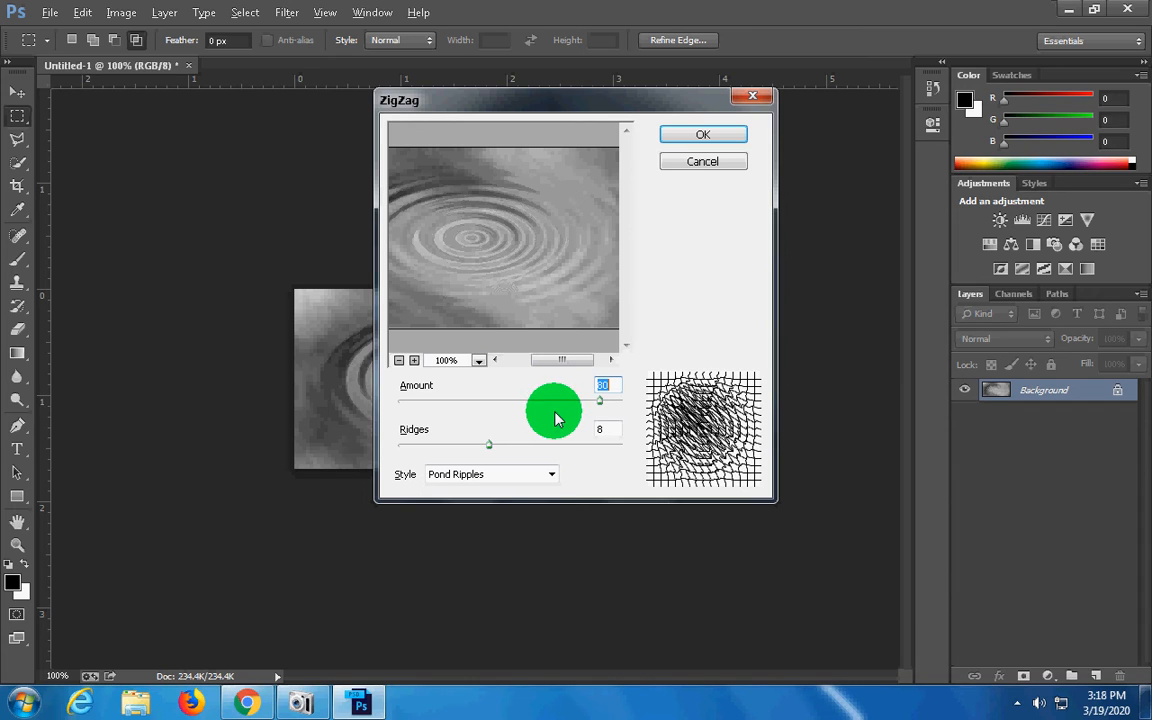
pyautogui.moveTo(599, 400); pyautogui.dragTo(556, 405)
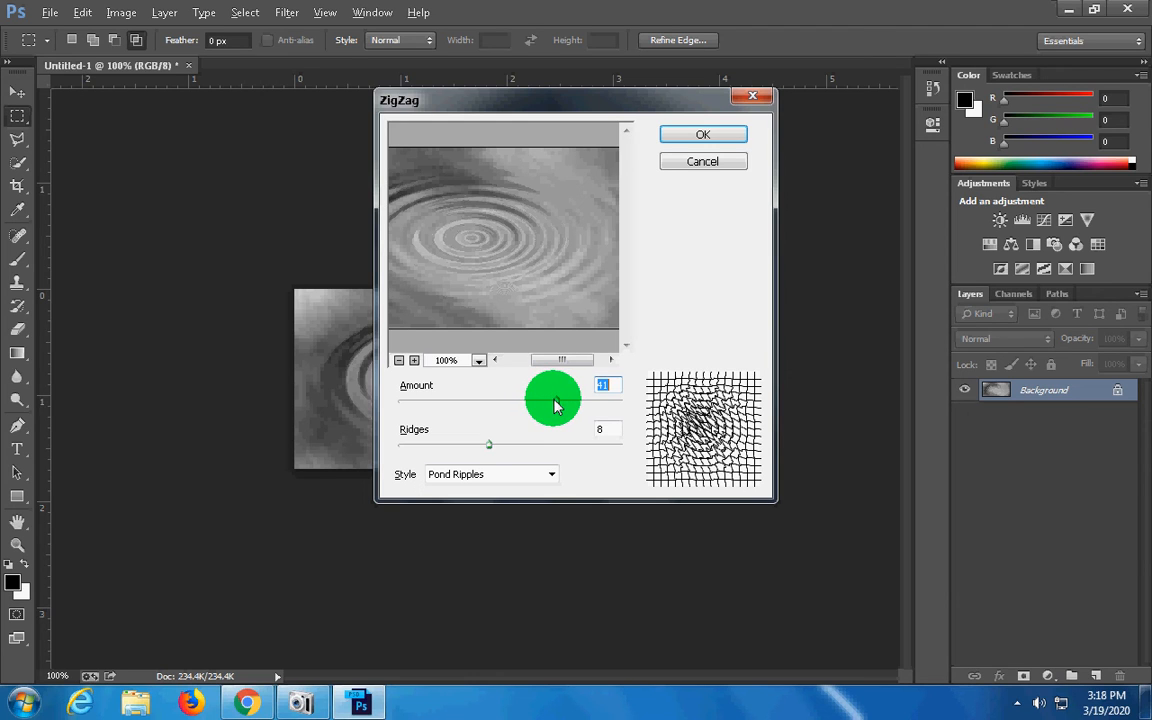
pyautogui.click(489, 445)
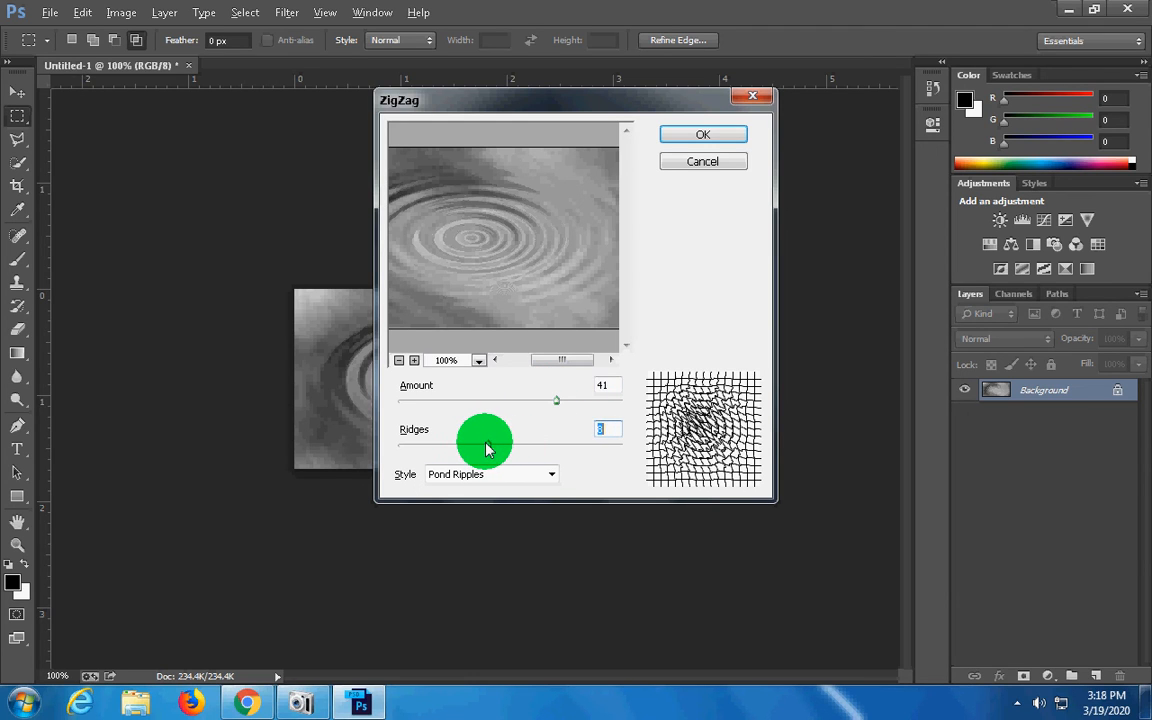
pyautogui.moveTo(485, 448); pyautogui.dragTo(488, 446)
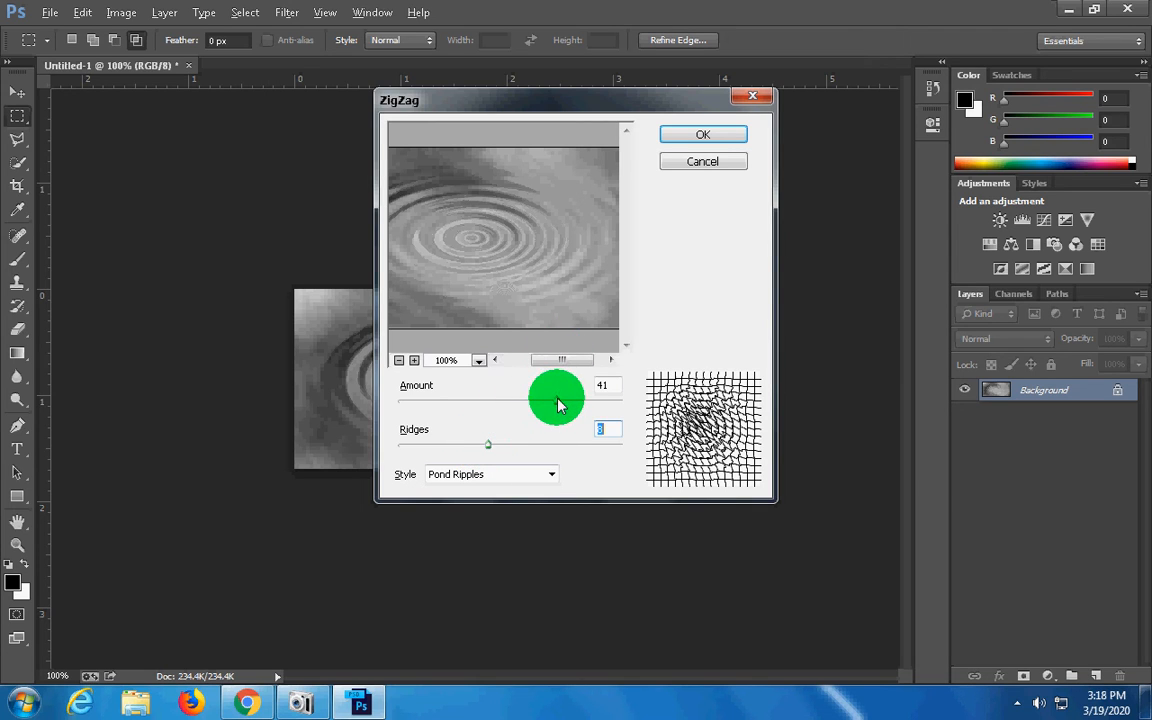
pyautogui.click(558, 403)
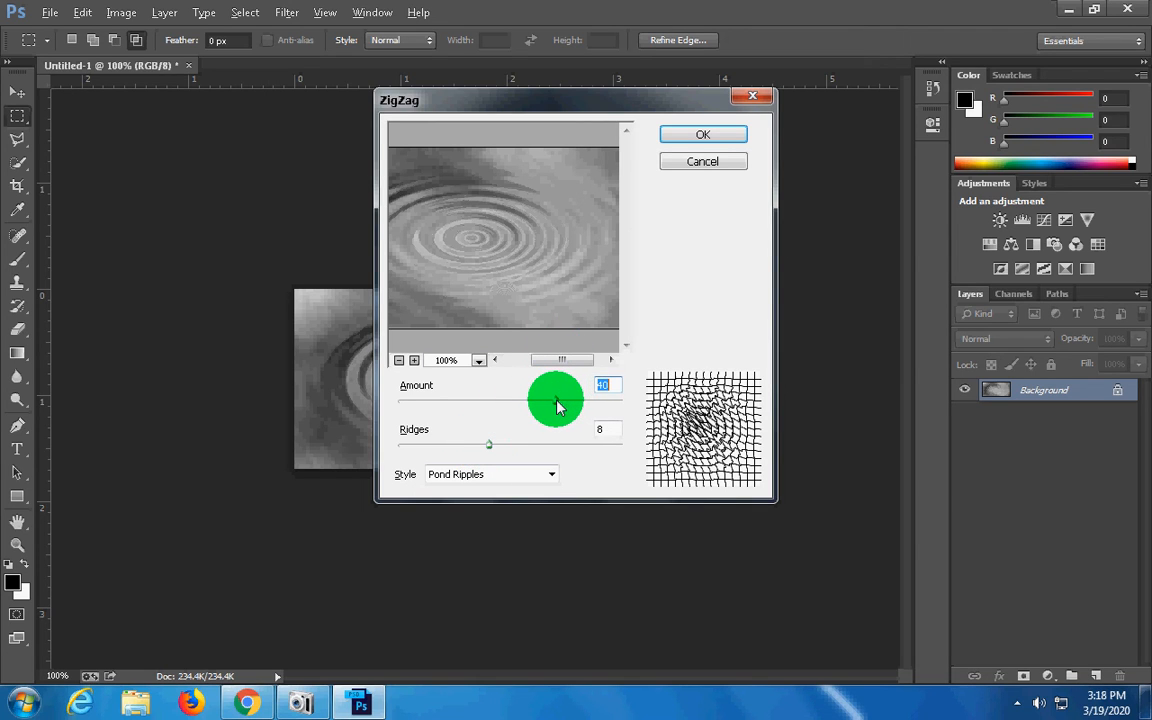
pyautogui.moveTo(558, 405); pyautogui.dragTo(537, 405)
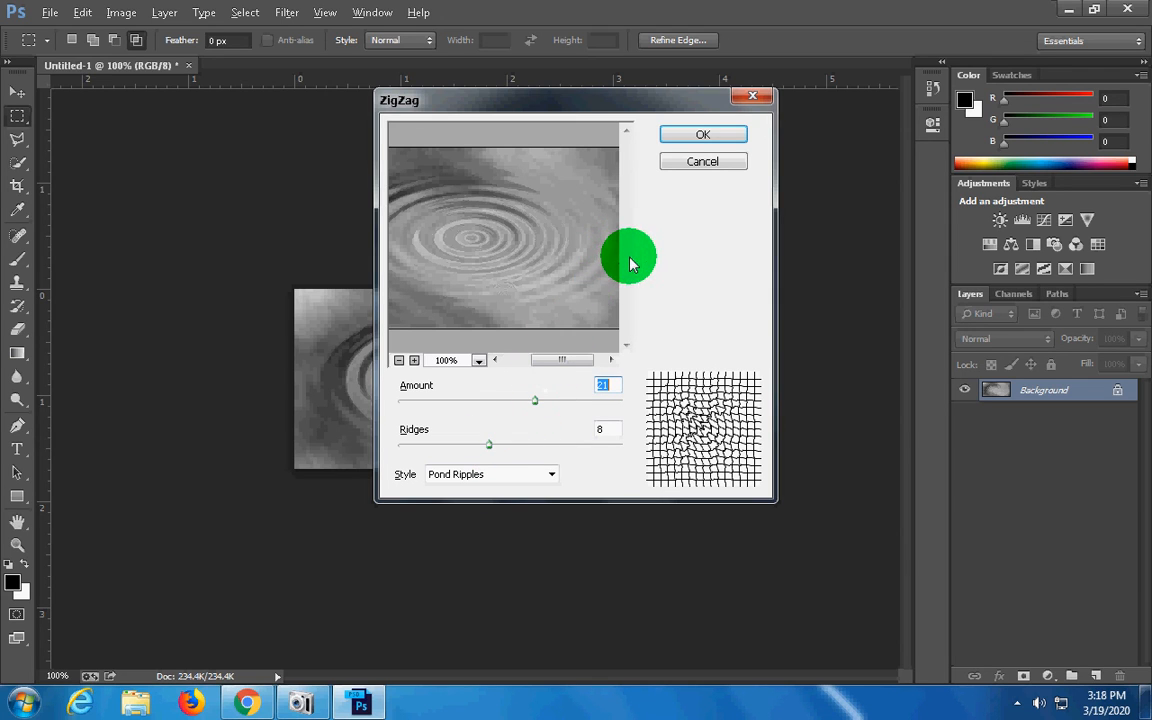
pyautogui.click(702, 135)
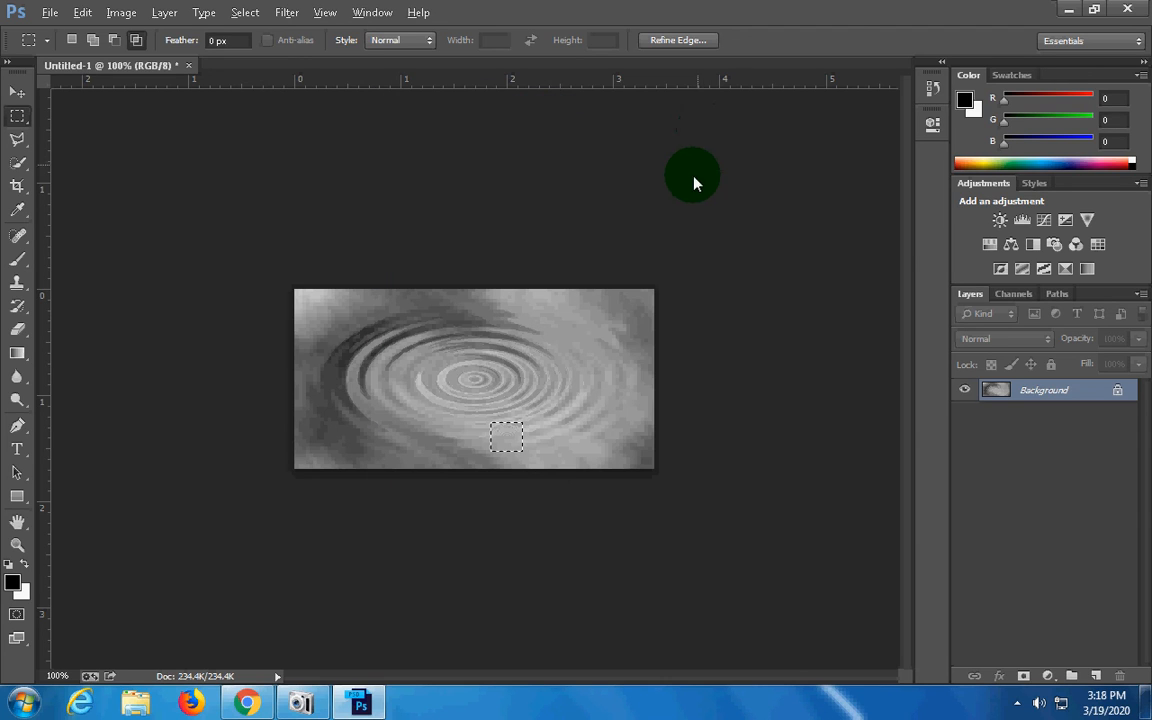
pyautogui.hotkey('ctrl', 'd')
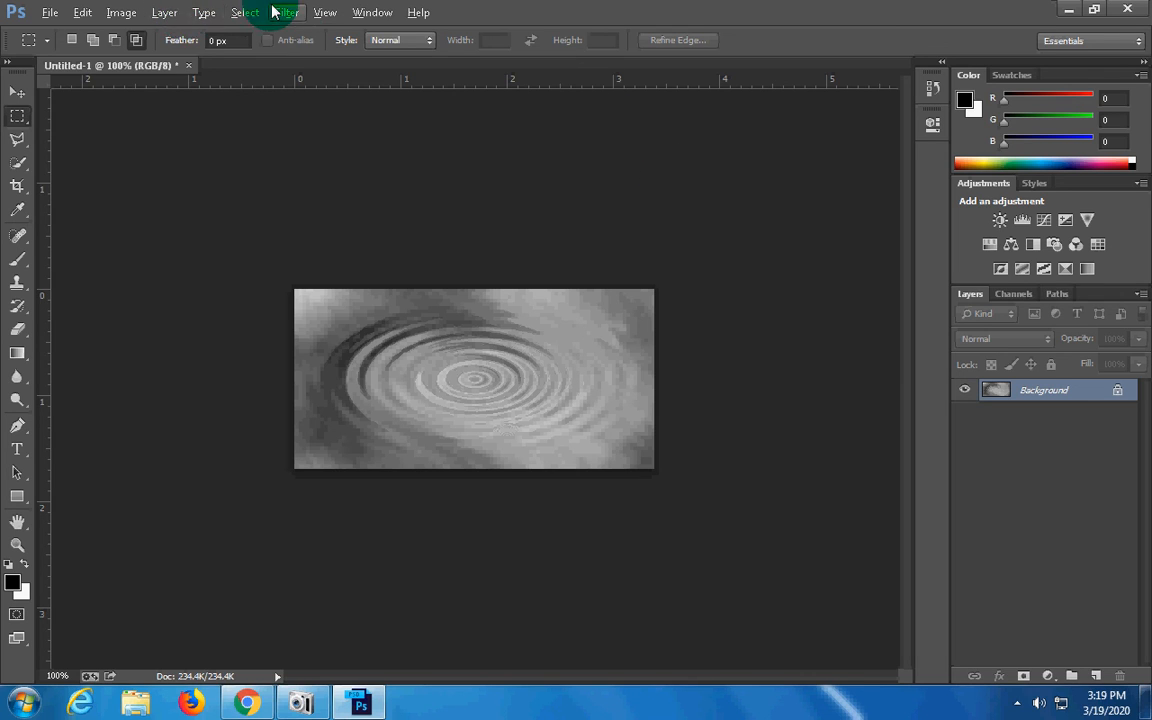
# Start a Hue/Saturation adjustment on the Background layer with Colorize enabled and open its hue value for editing
pyautogui.click(123, 13)
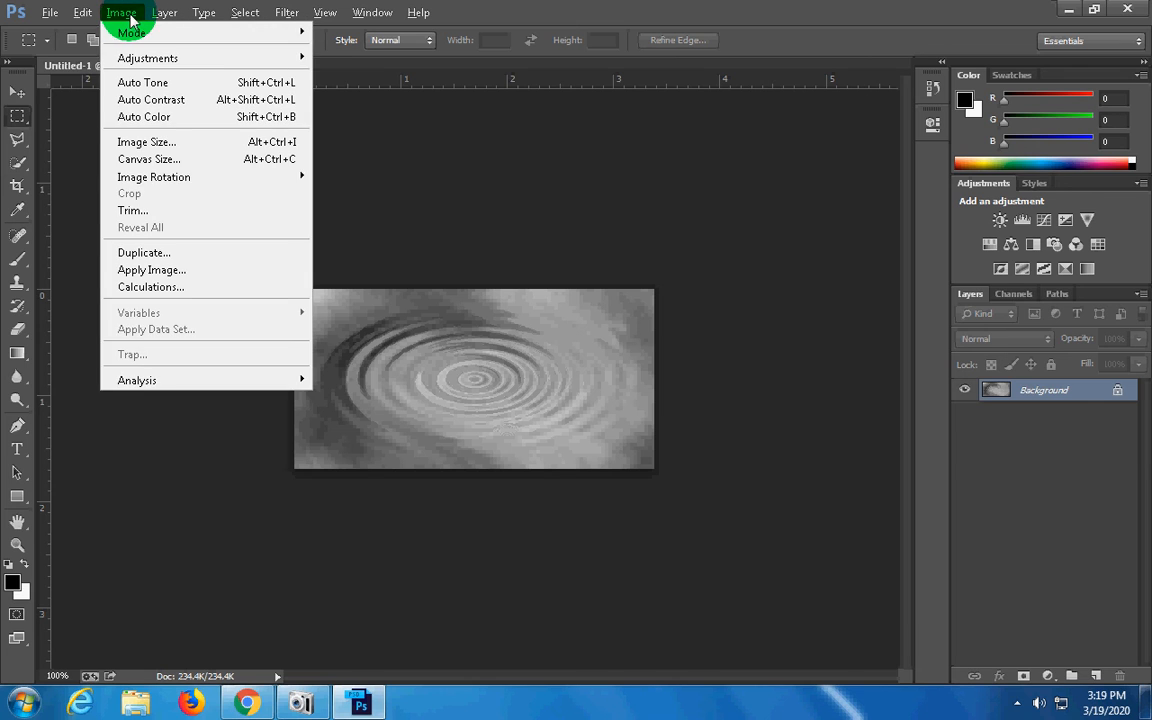
pyautogui.moveTo(165, 14)
pyautogui.moveTo(162, 36)
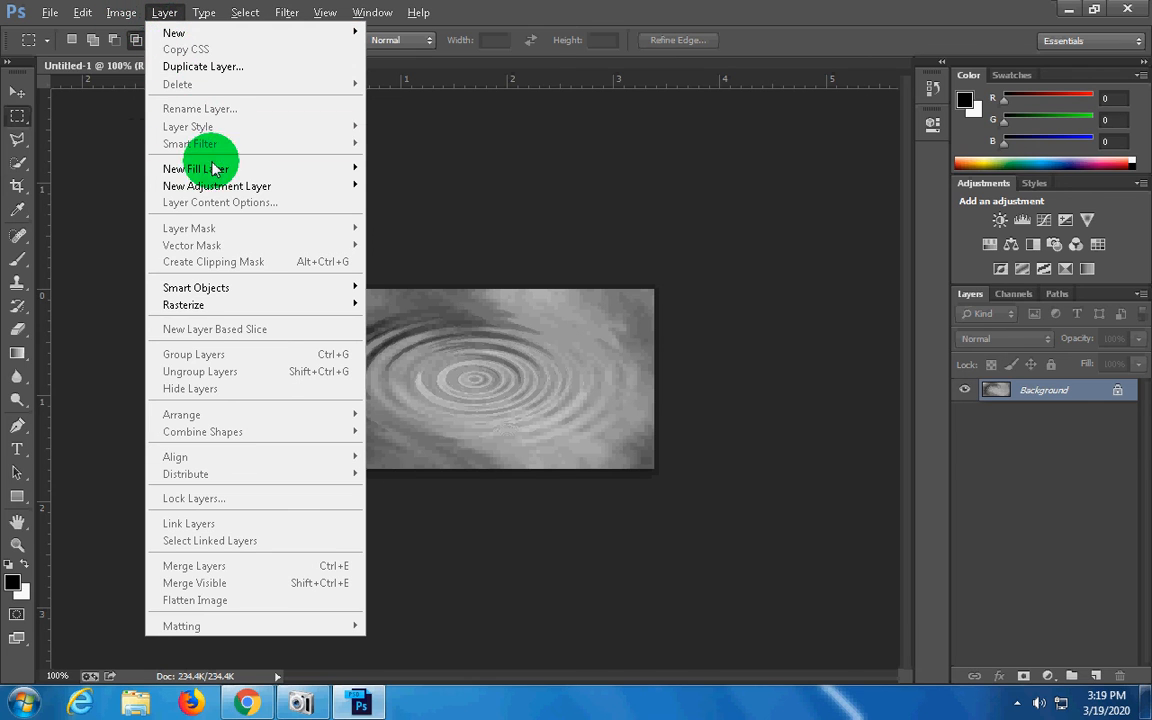
pyautogui.moveTo(123, 14)
pyautogui.moveTo(176, 62)
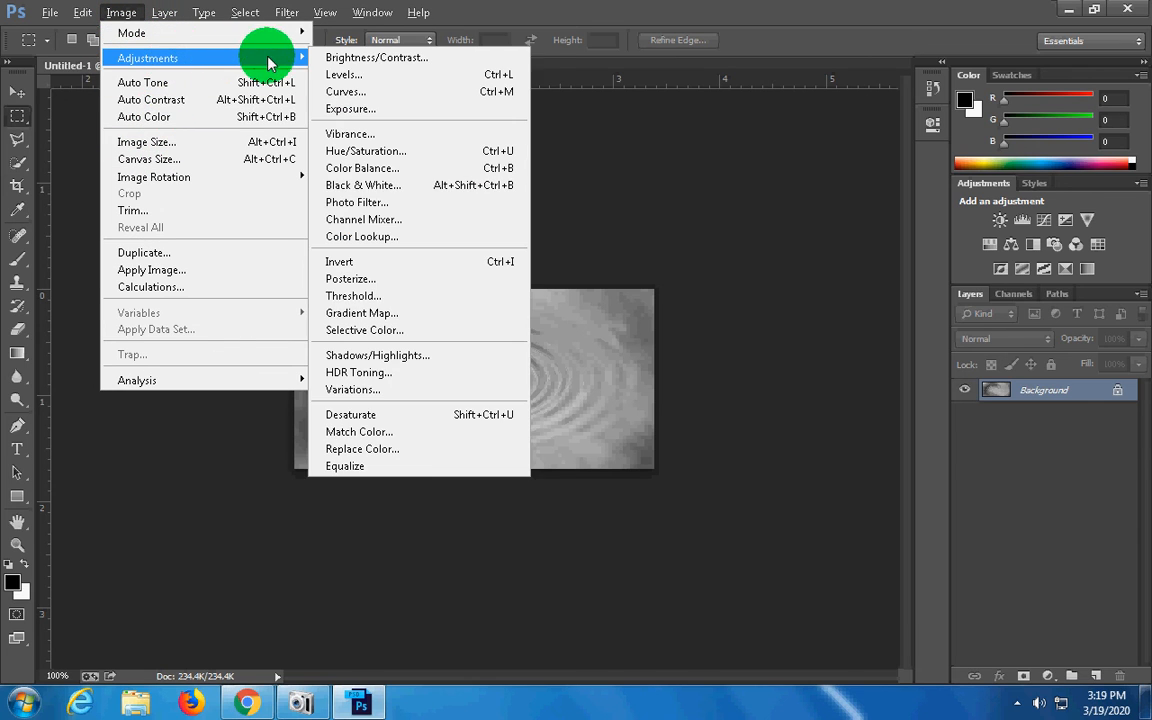
pyautogui.click(414, 151)
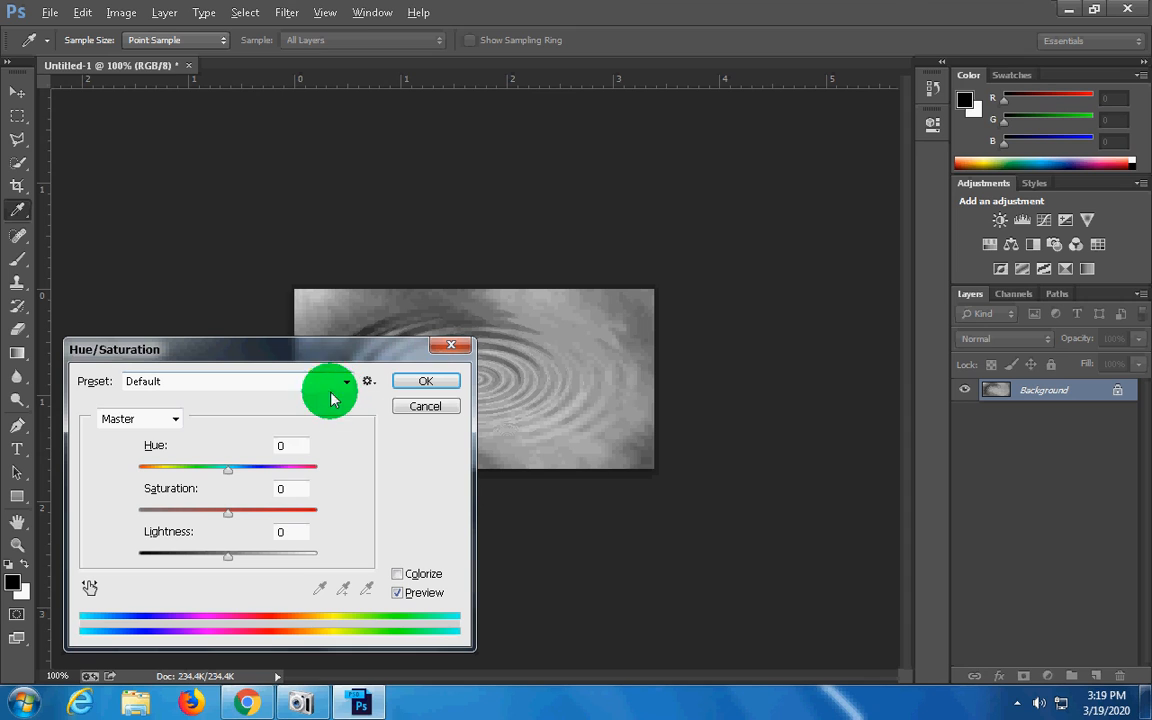
pyautogui.moveTo(298, 449); pyautogui.dragTo(260, 450)
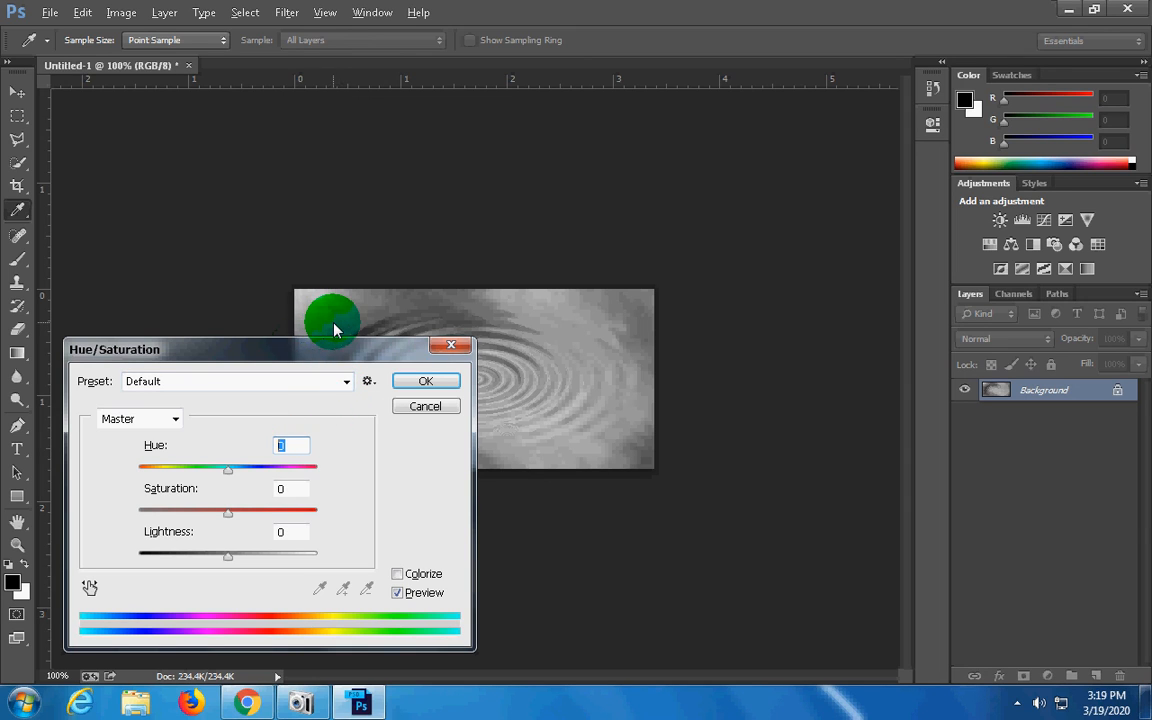
pyautogui.click(421, 579)
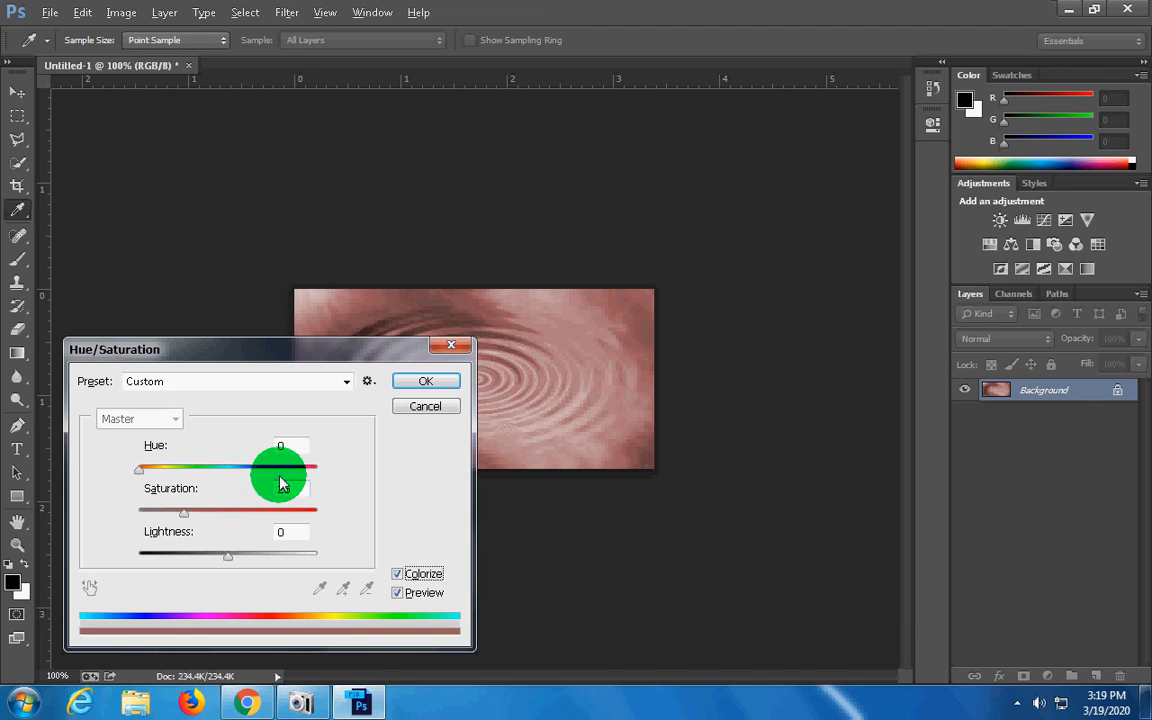
pyautogui.click(292, 447)
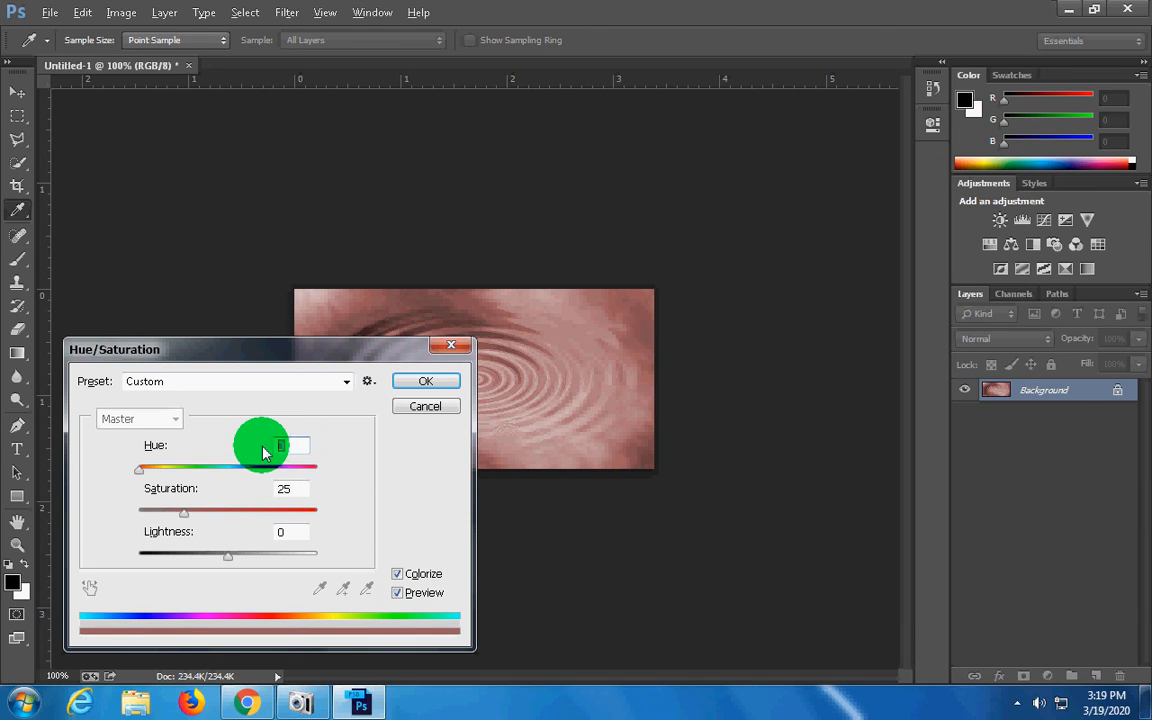